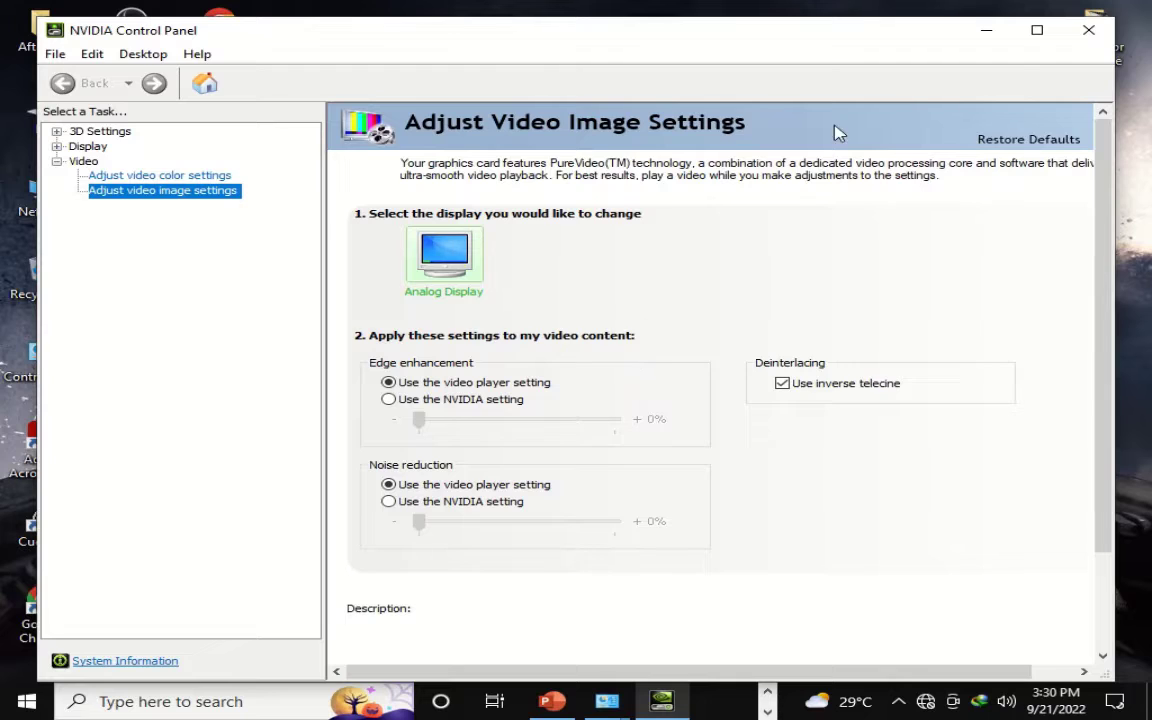
Maximize the NVIDIA Control Panel window and look through the available menu commands.
click(1036, 31)
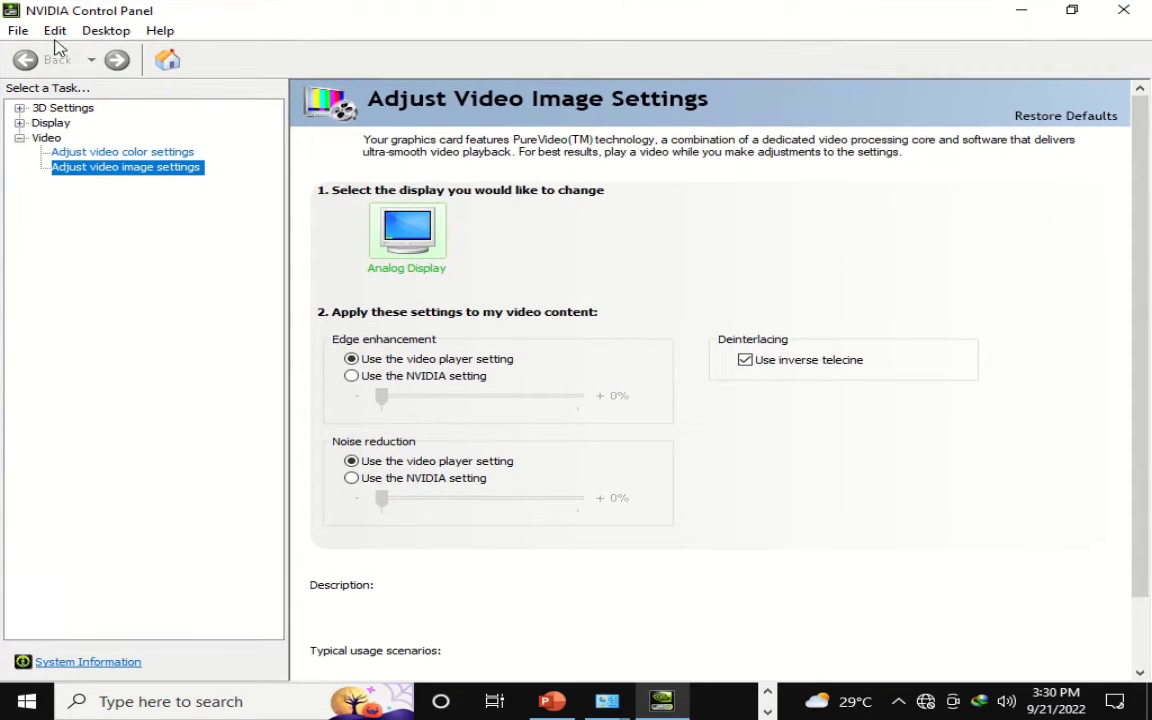
click(15, 31)
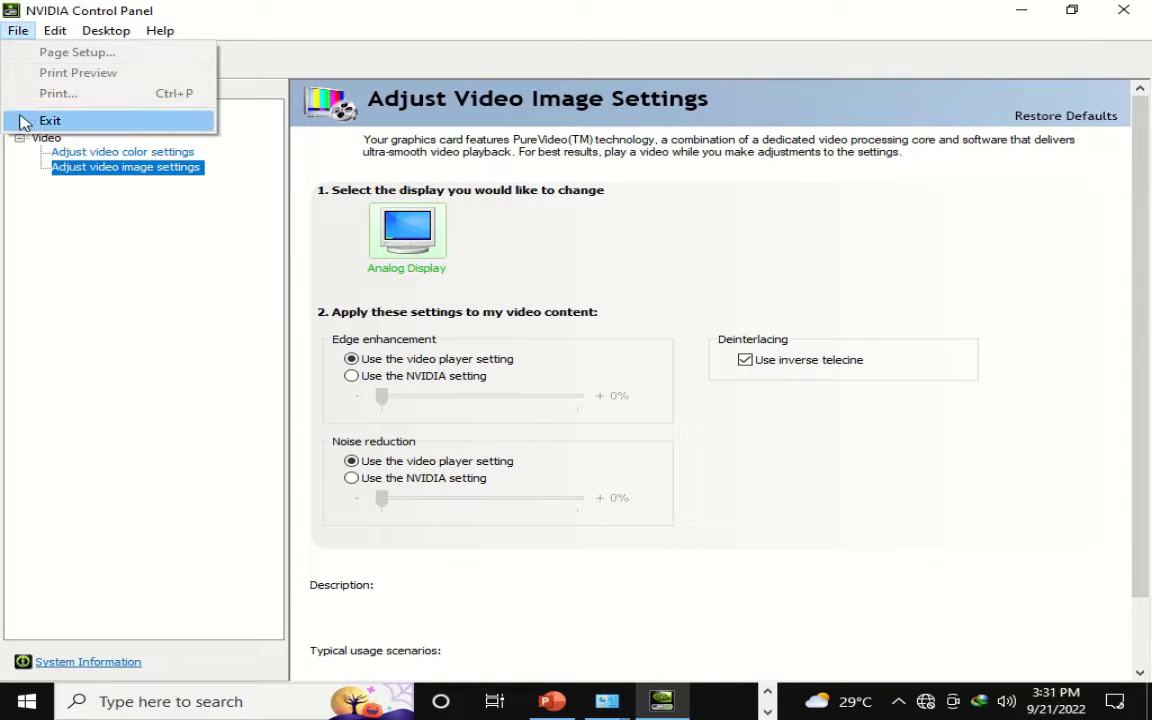
mouse_move(54, 30)
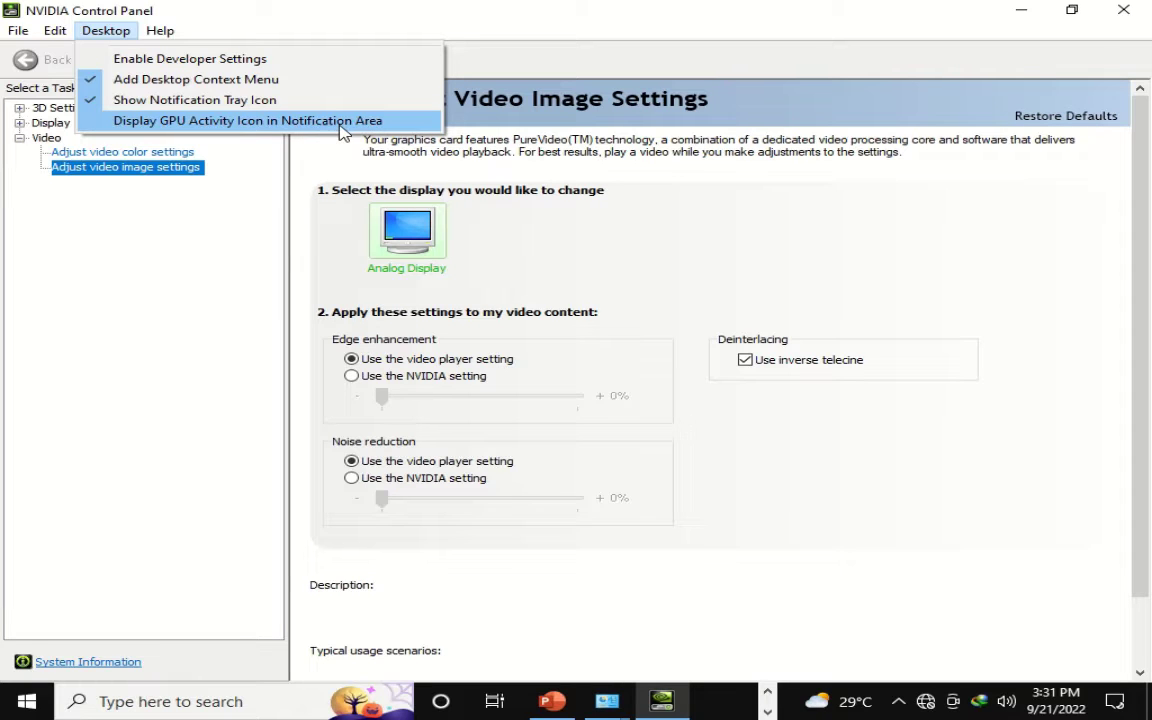
mouse_move(170, 38)
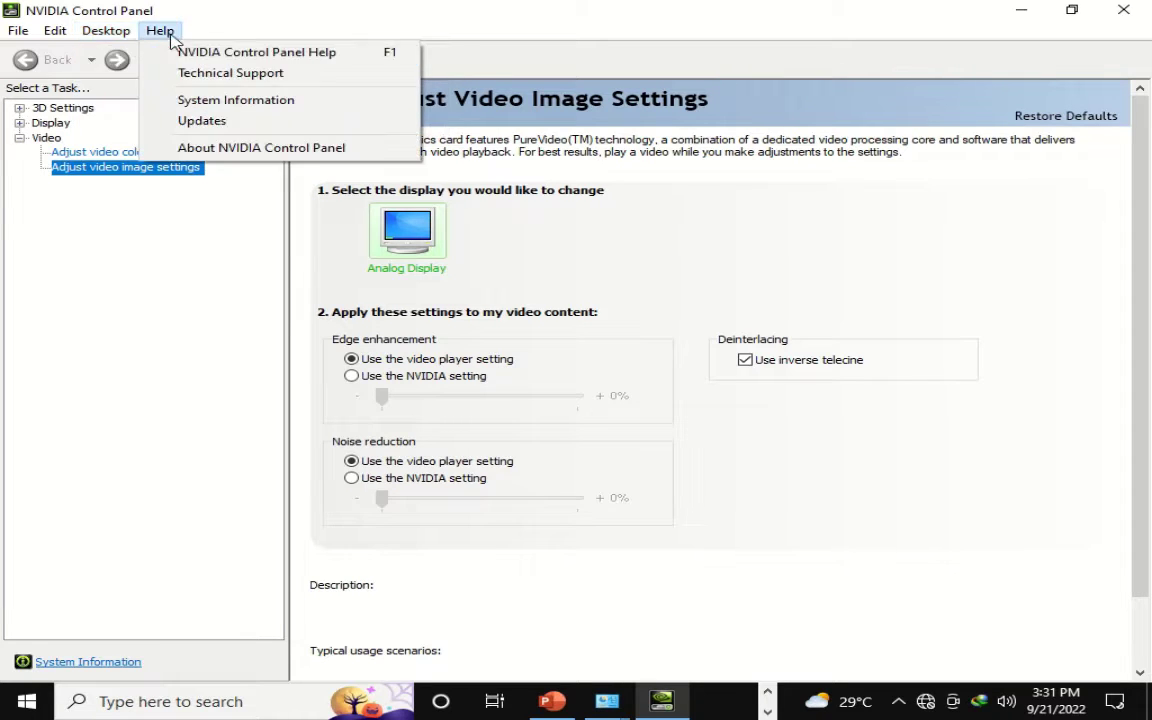
Enable the developer settings and disable them again.
click(120, 57)
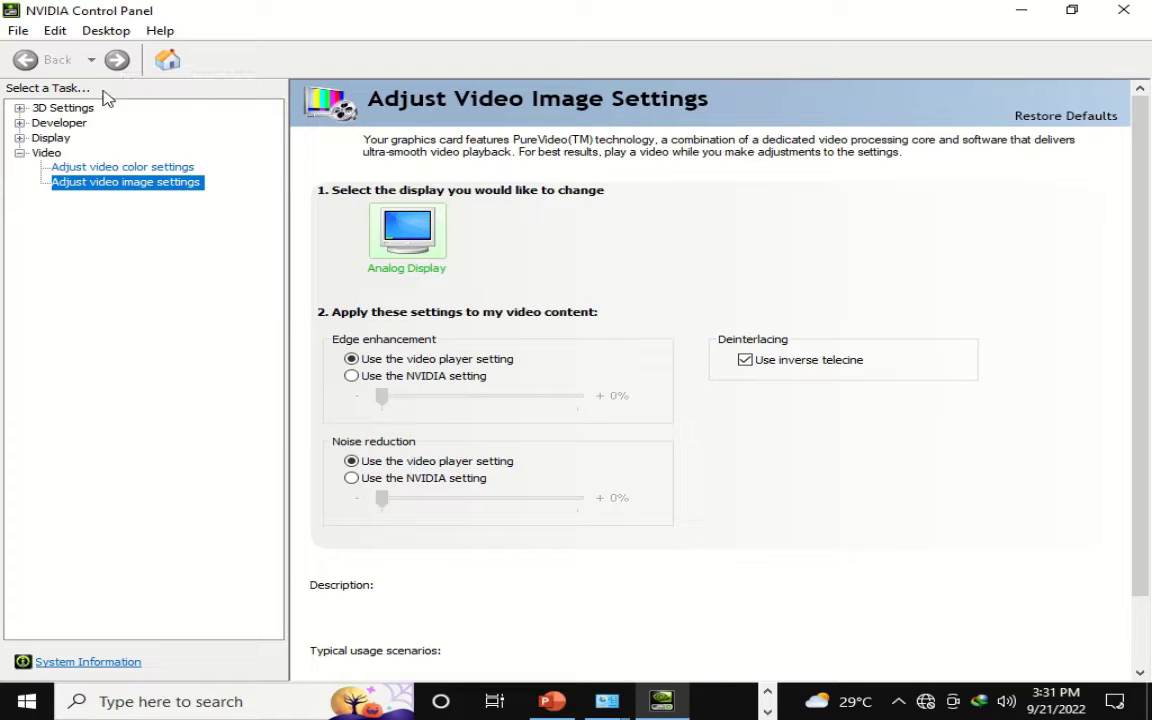
click(120, 36)
click(121, 57)
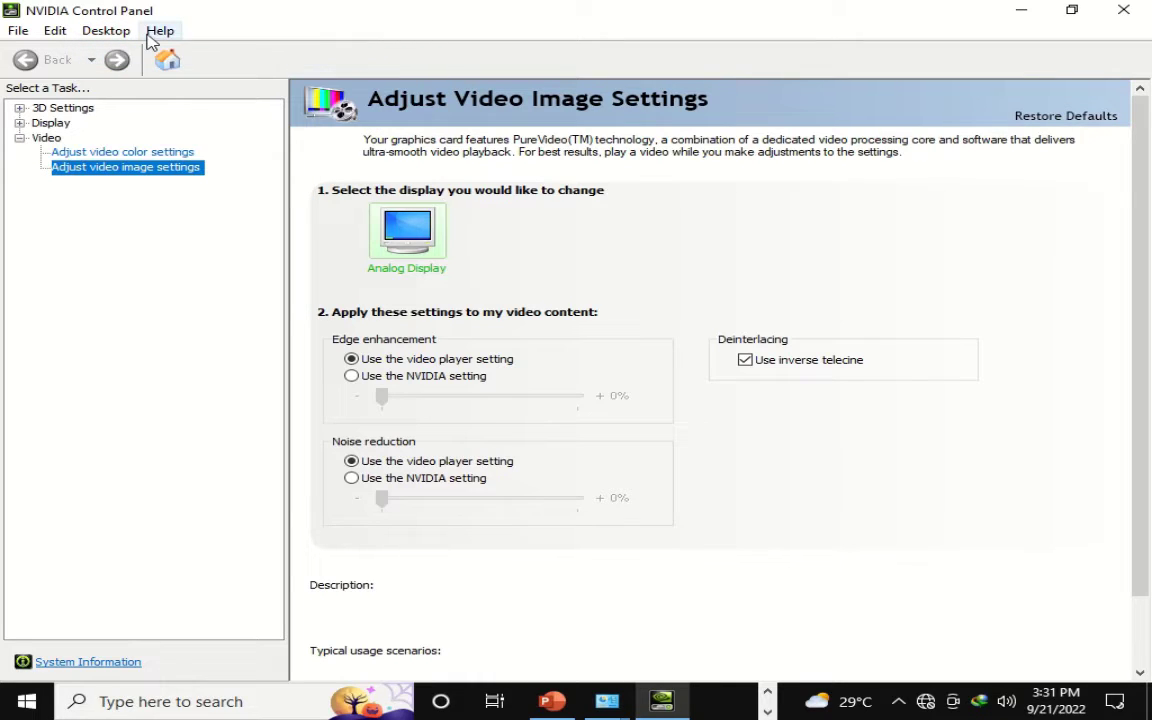
Review the graphics card details in System Information, check the option to save them as a text file without saving, and close the dialog.
click(150, 34)
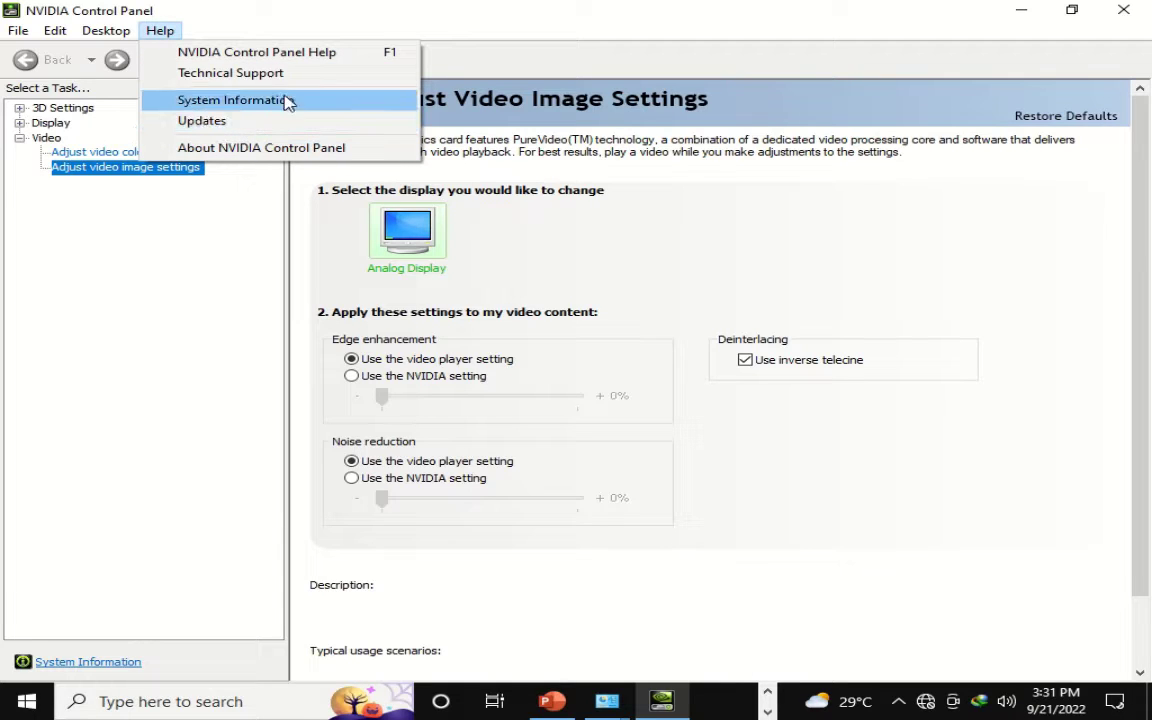
click(337, 104)
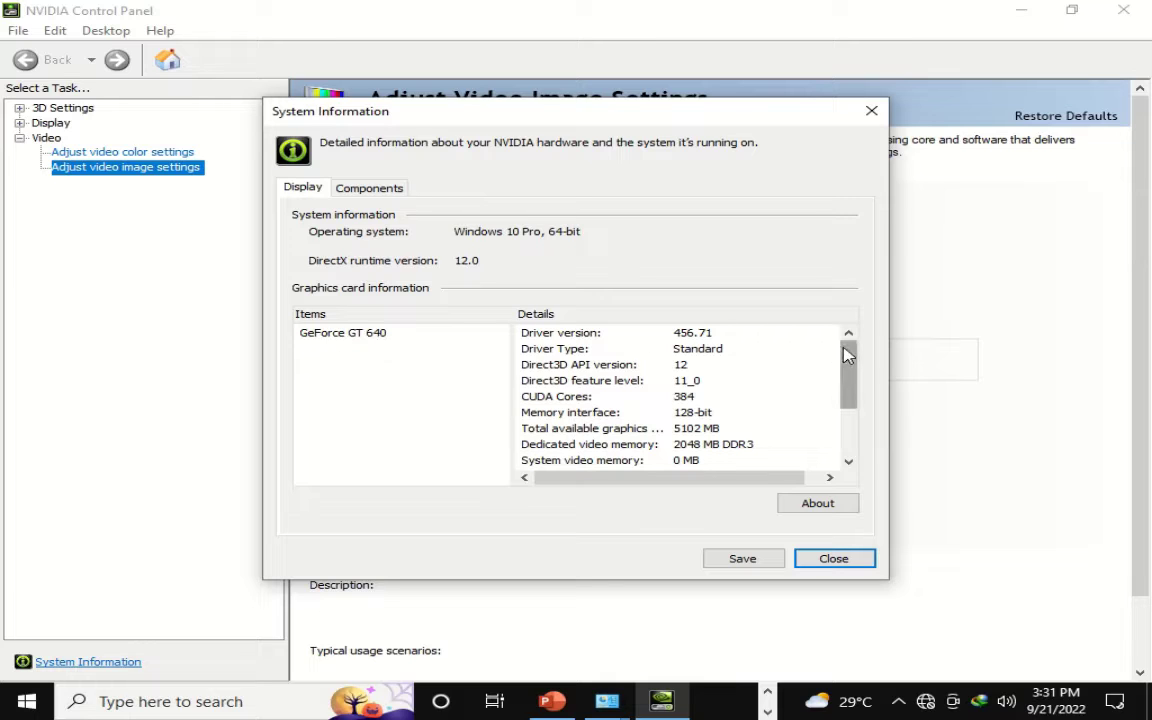
drag(847, 355, 850, 400)
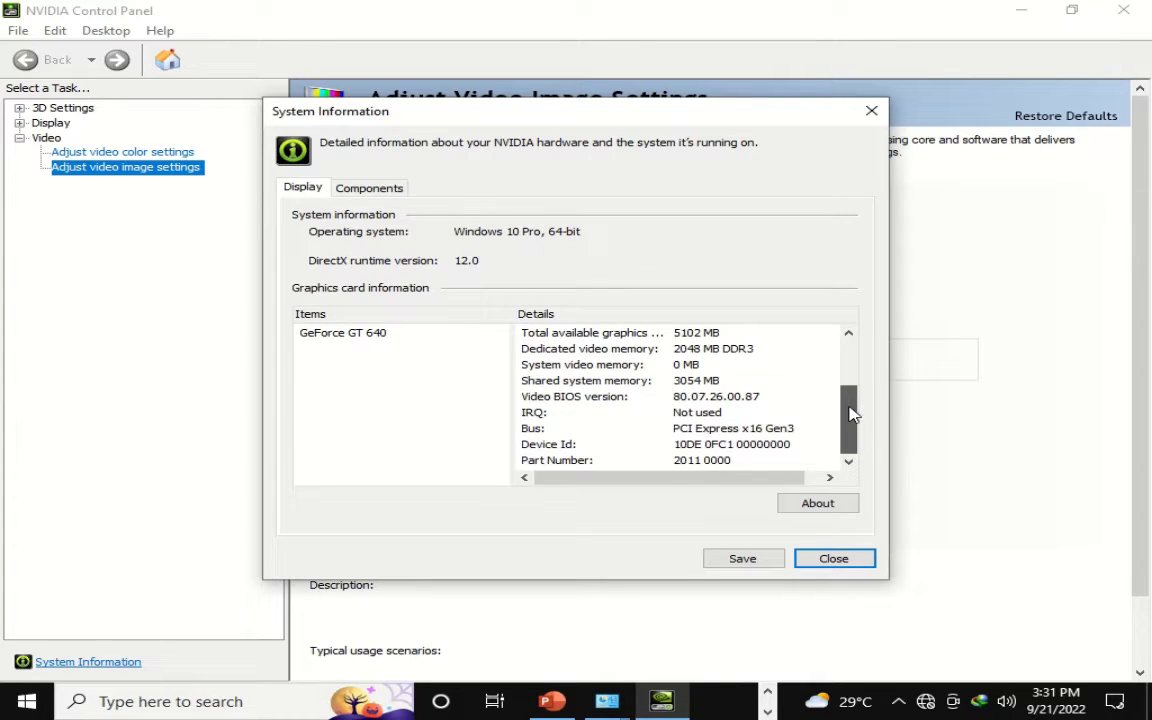
click(760, 562)
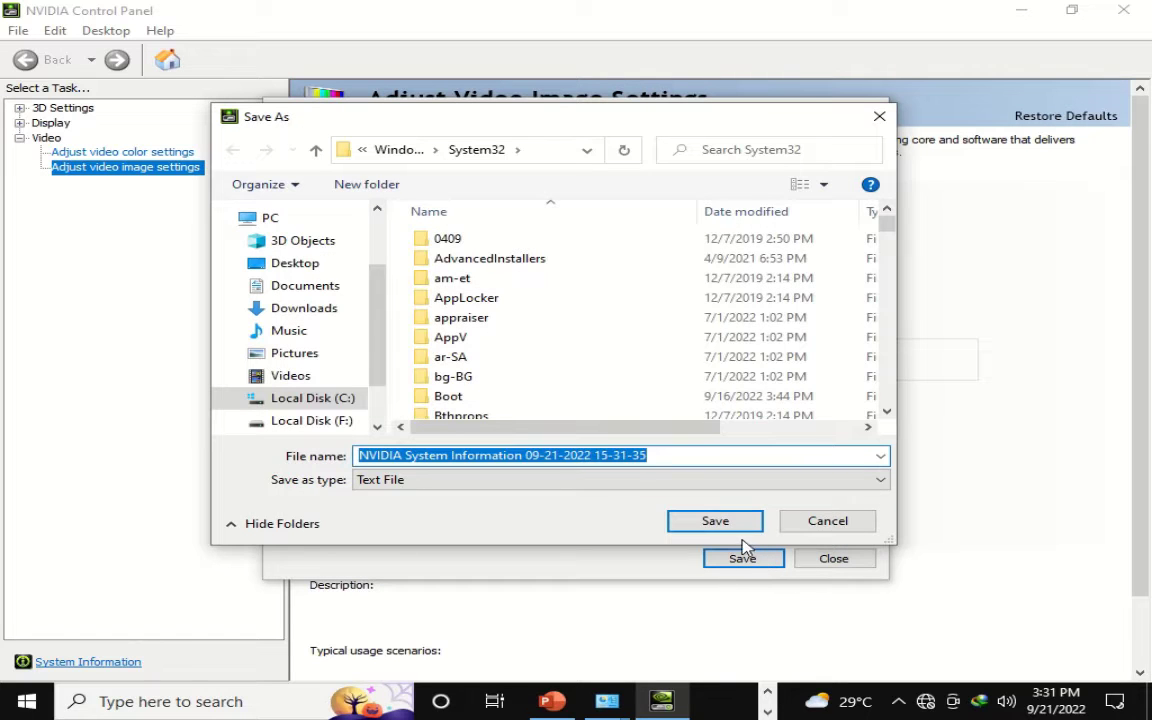
click(828, 521)
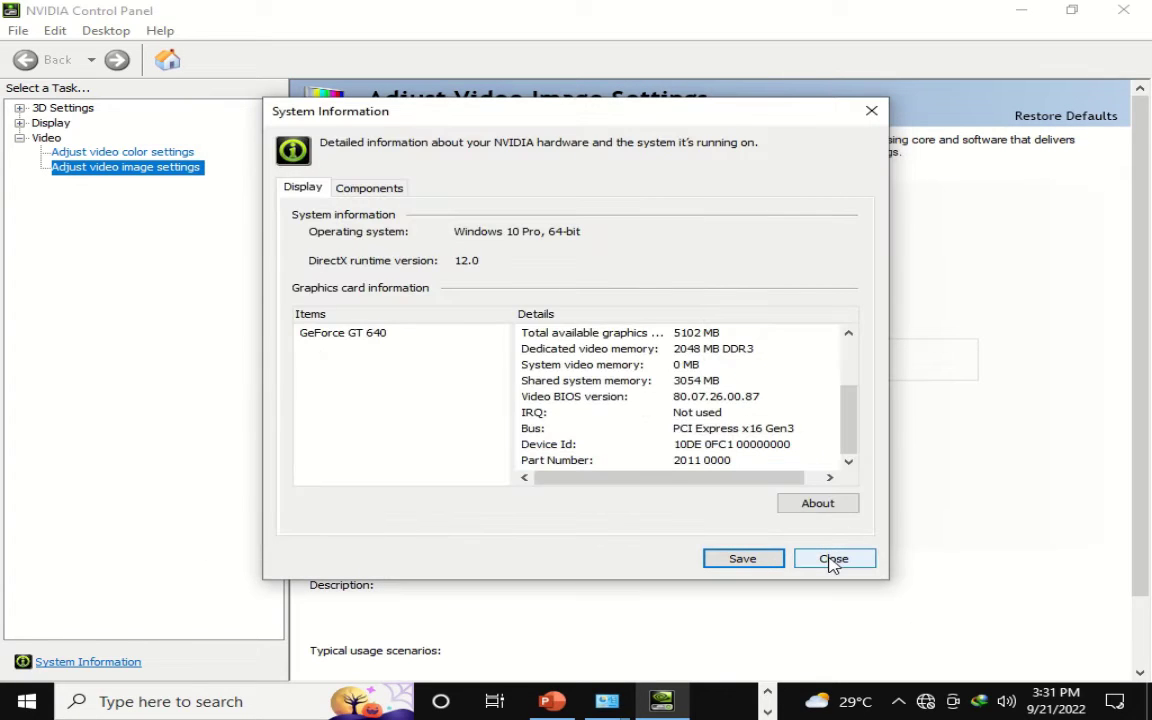
click(833, 561)
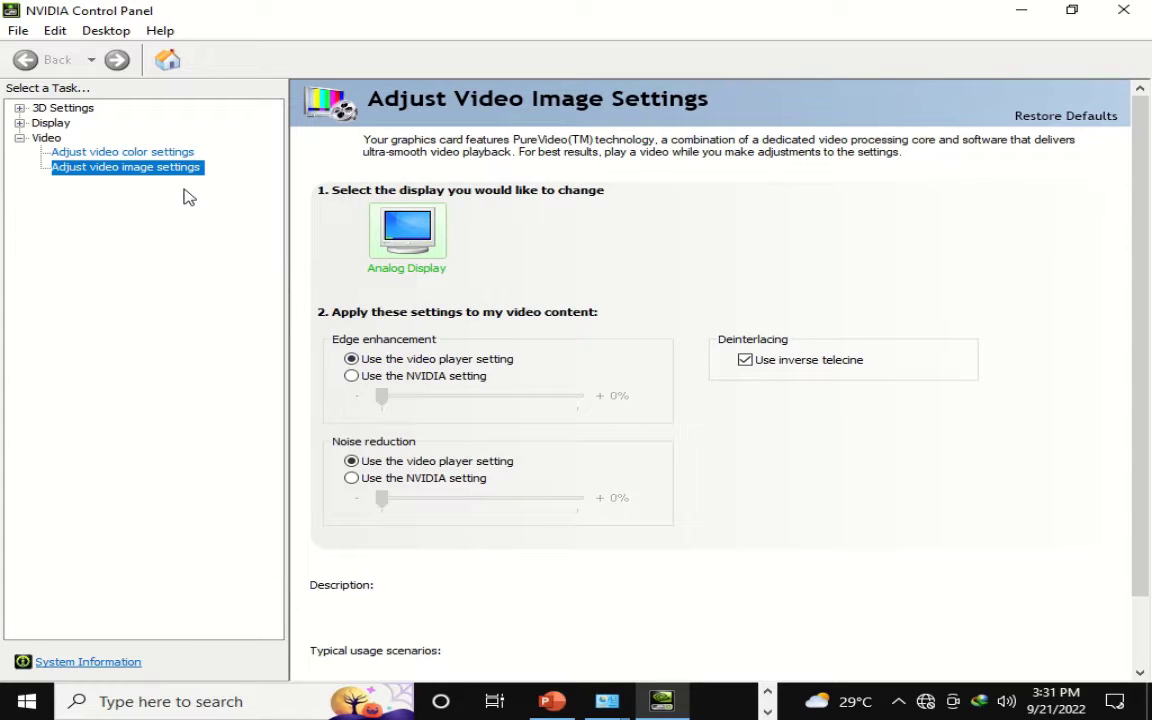
Open the 3D task for adjusting image settings with preview, and pause and resume the preview animation.
click(19, 138)
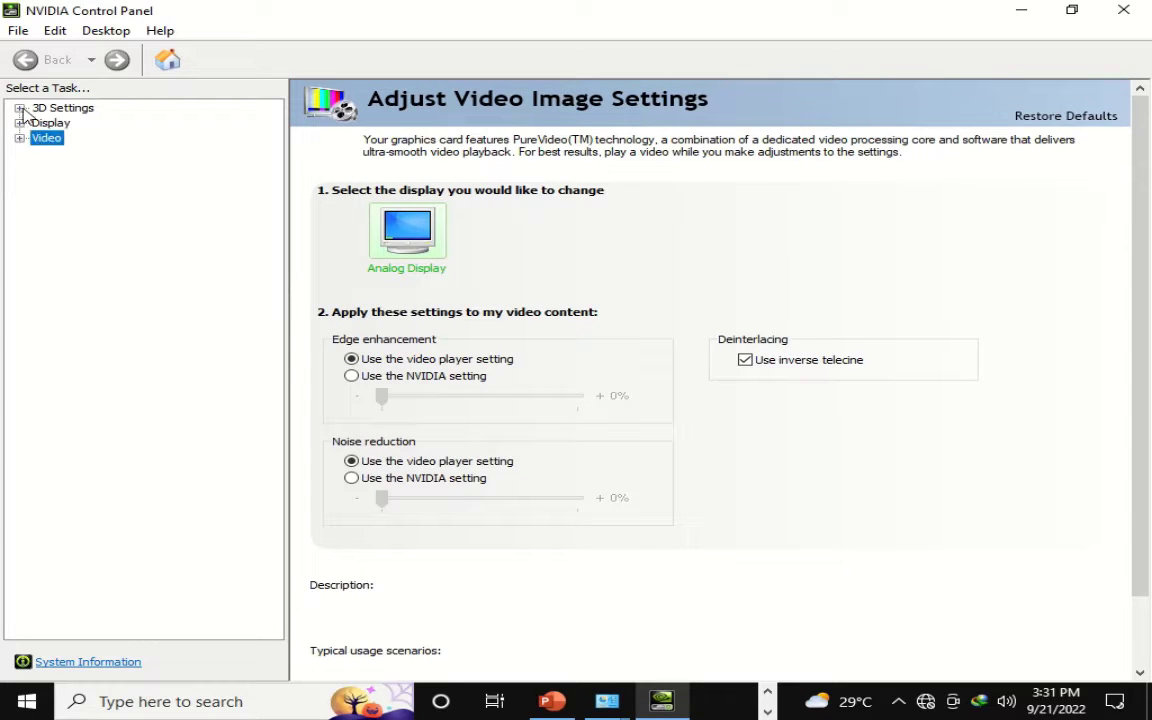
click(20, 109)
click(72, 123)
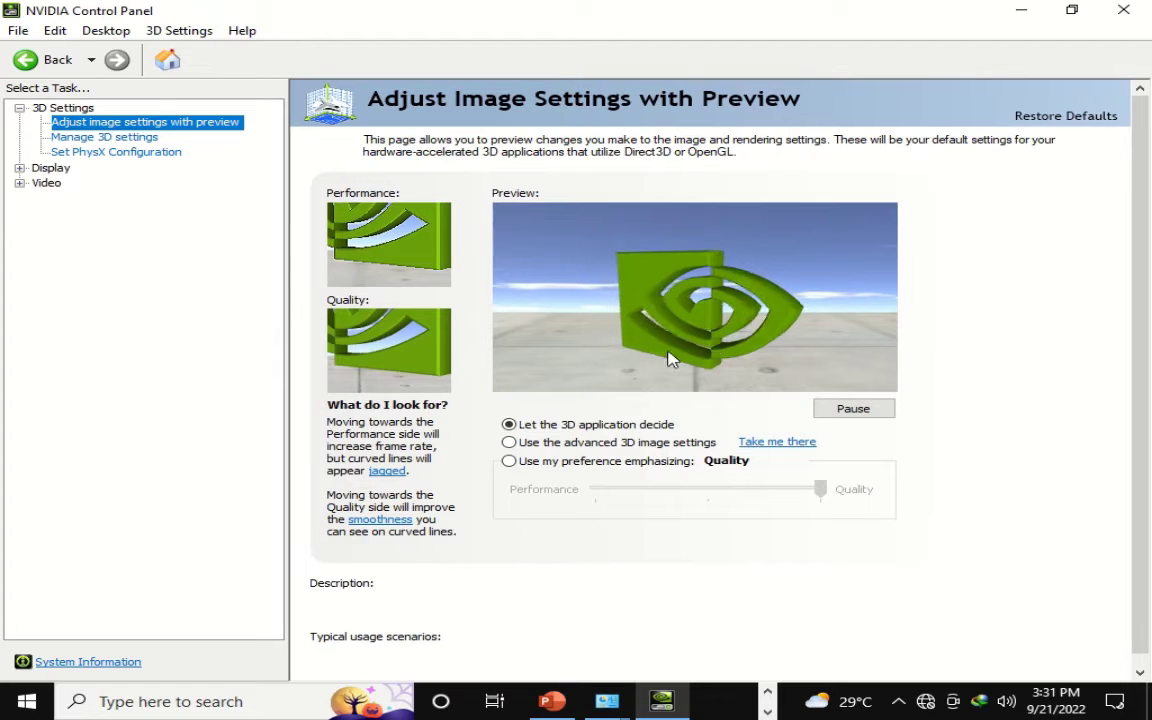
click(850, 413)
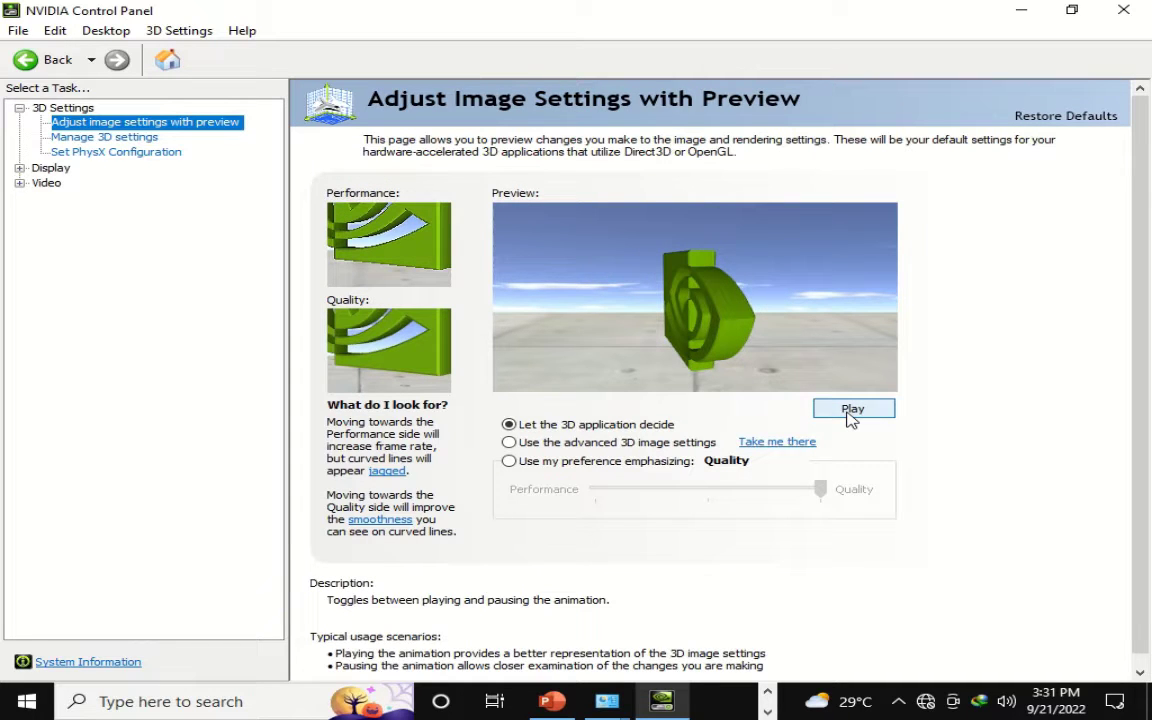
click(849, 414)
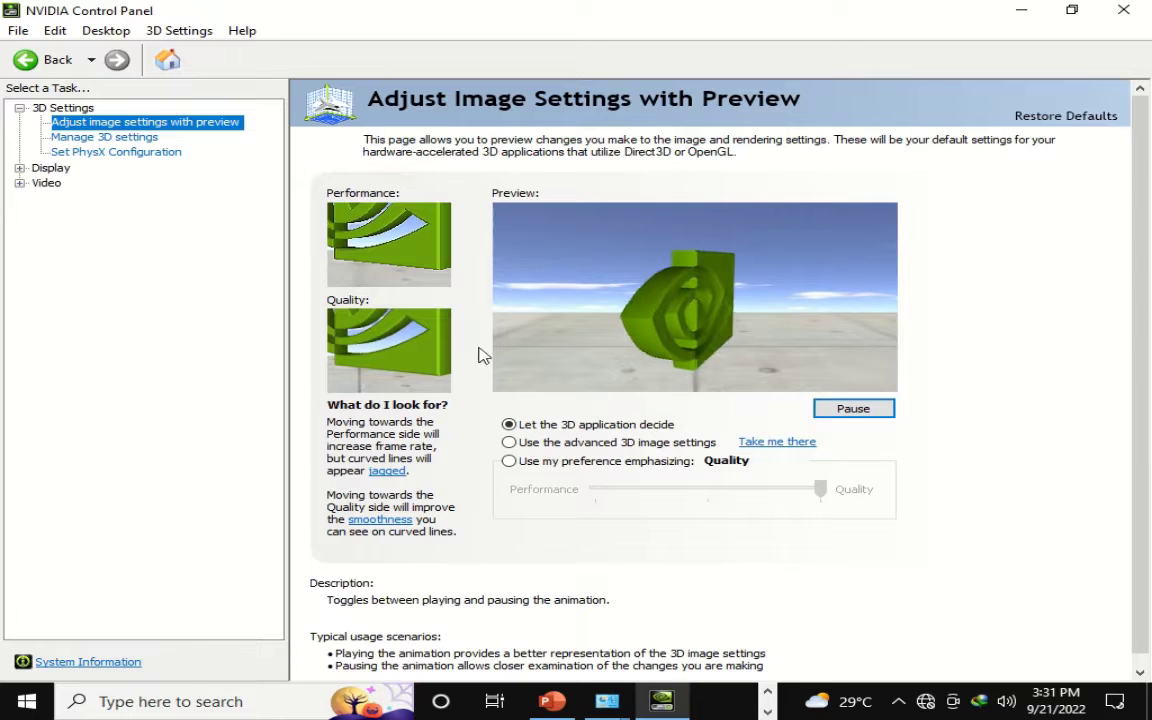
Try the advanced 3D image settings and the Performance, Balanced and Quality preferences, and return to letting the 3D application decide.
click(510, 443)
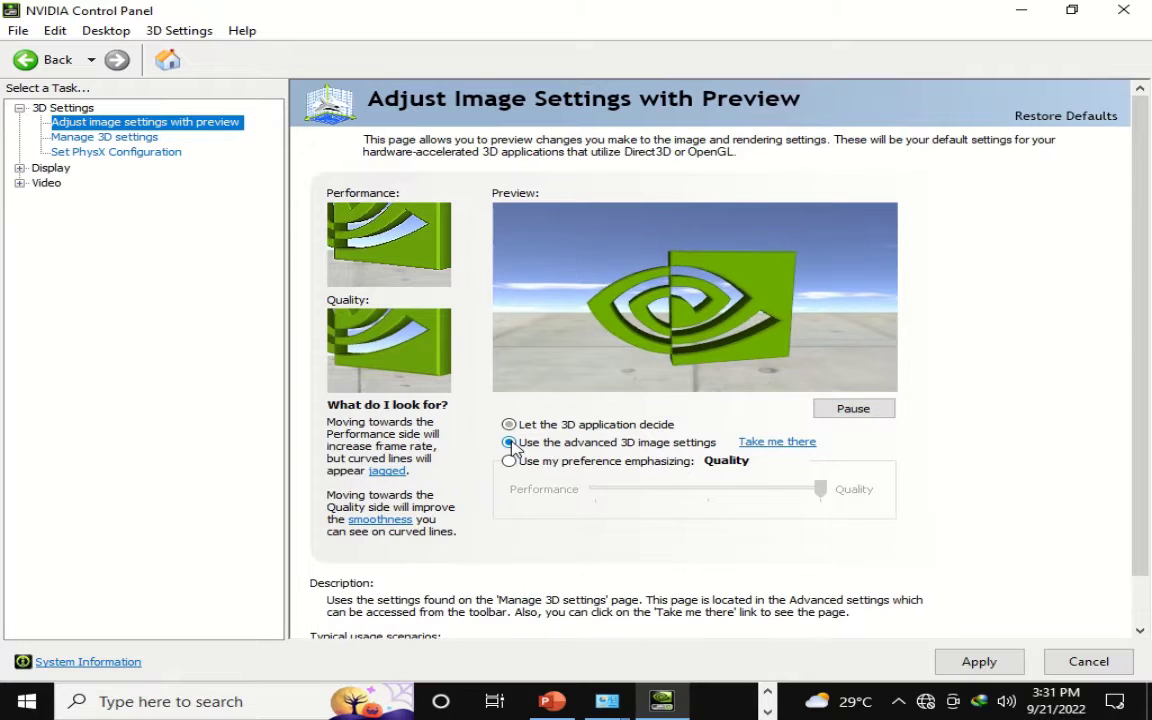
click(509, 464)
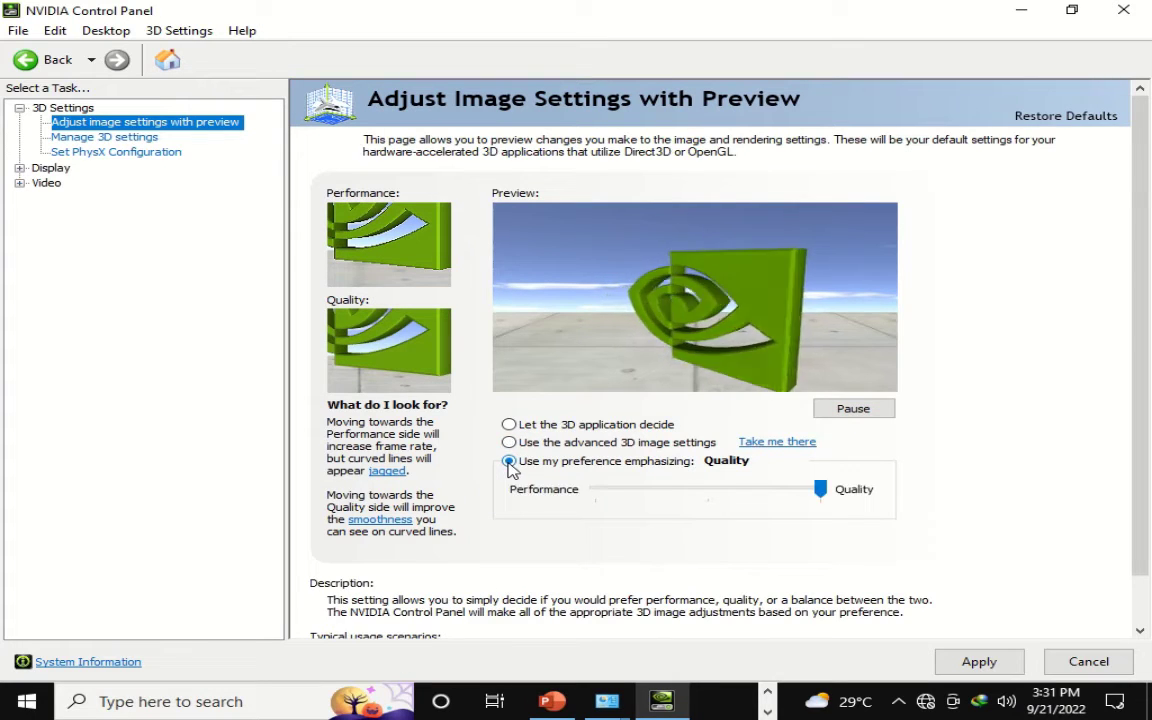
drag(818, 490, 725, 497)
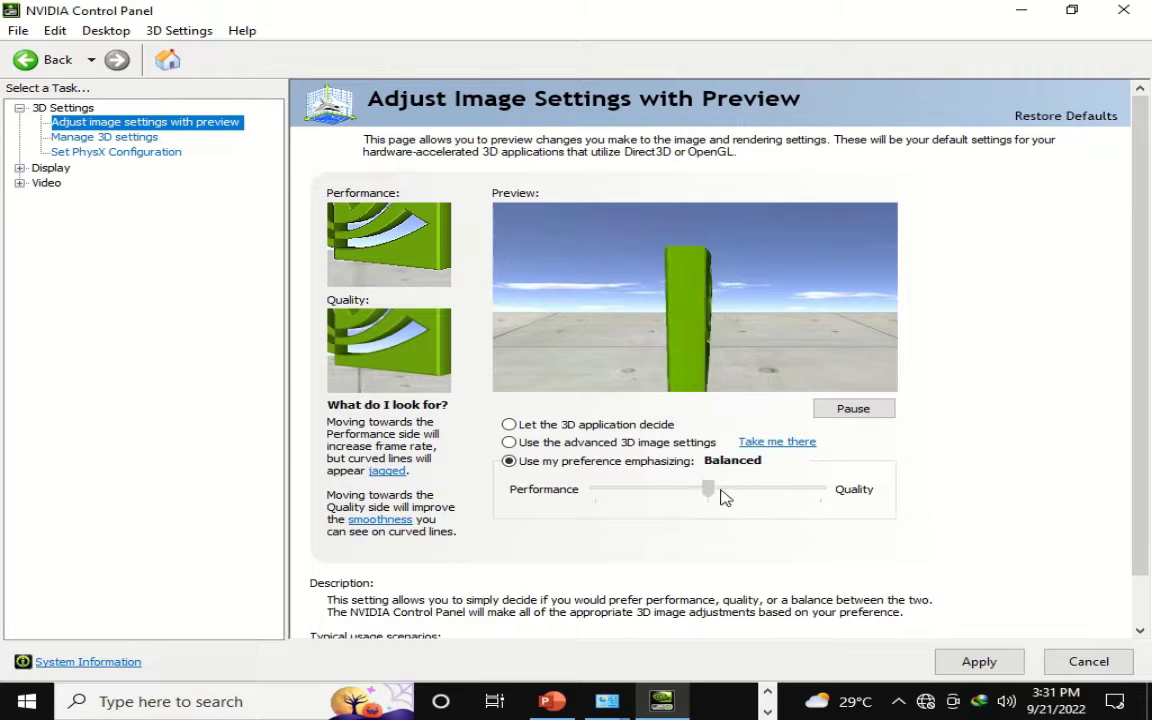
drag(655, 497, 815, 497)
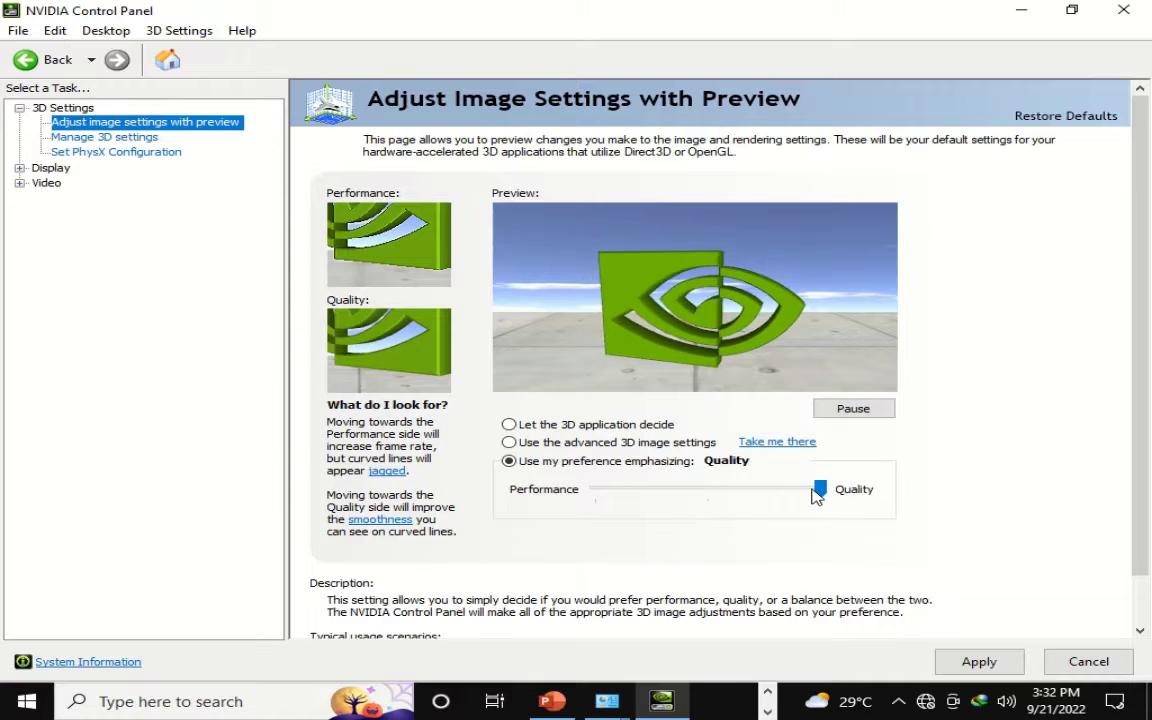
click(752, 503)
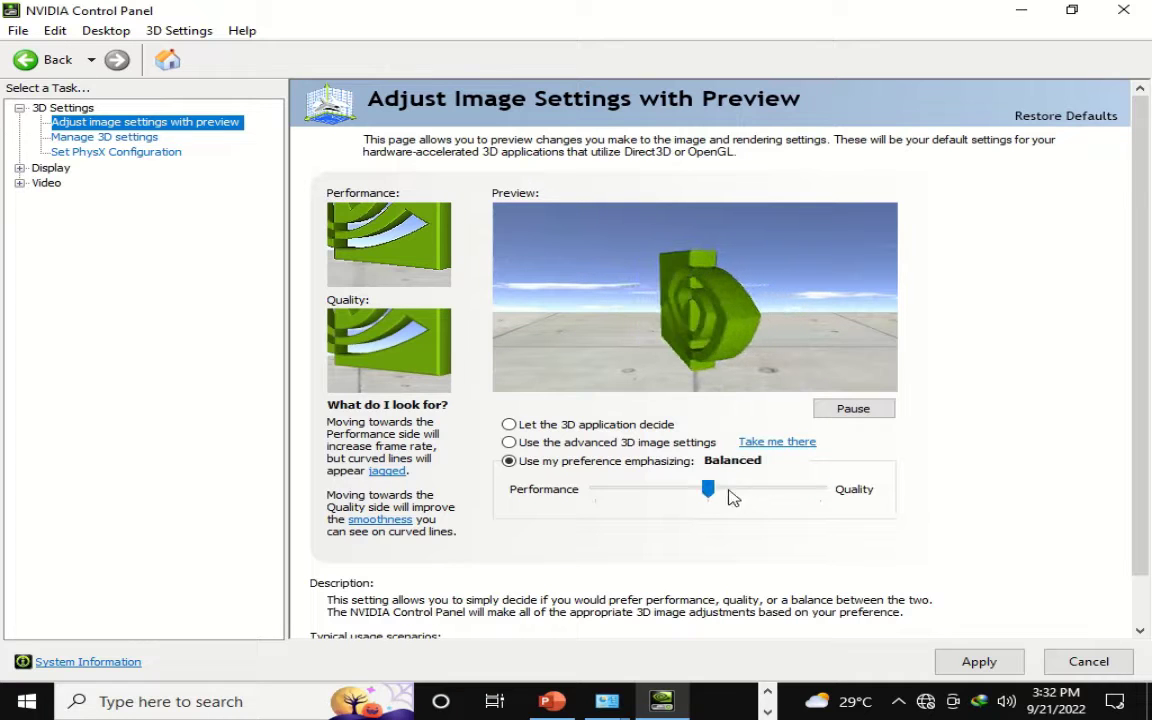
click(643, 500)
drag(594, 490, 867, 504)
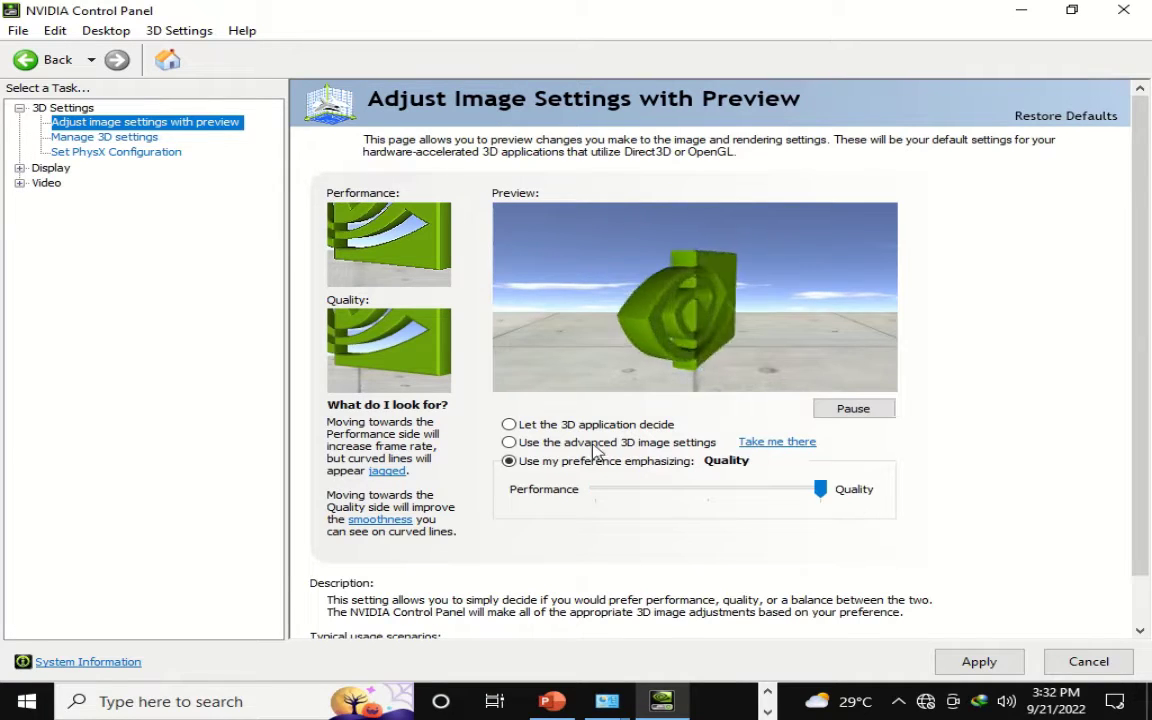
click(511, 443)
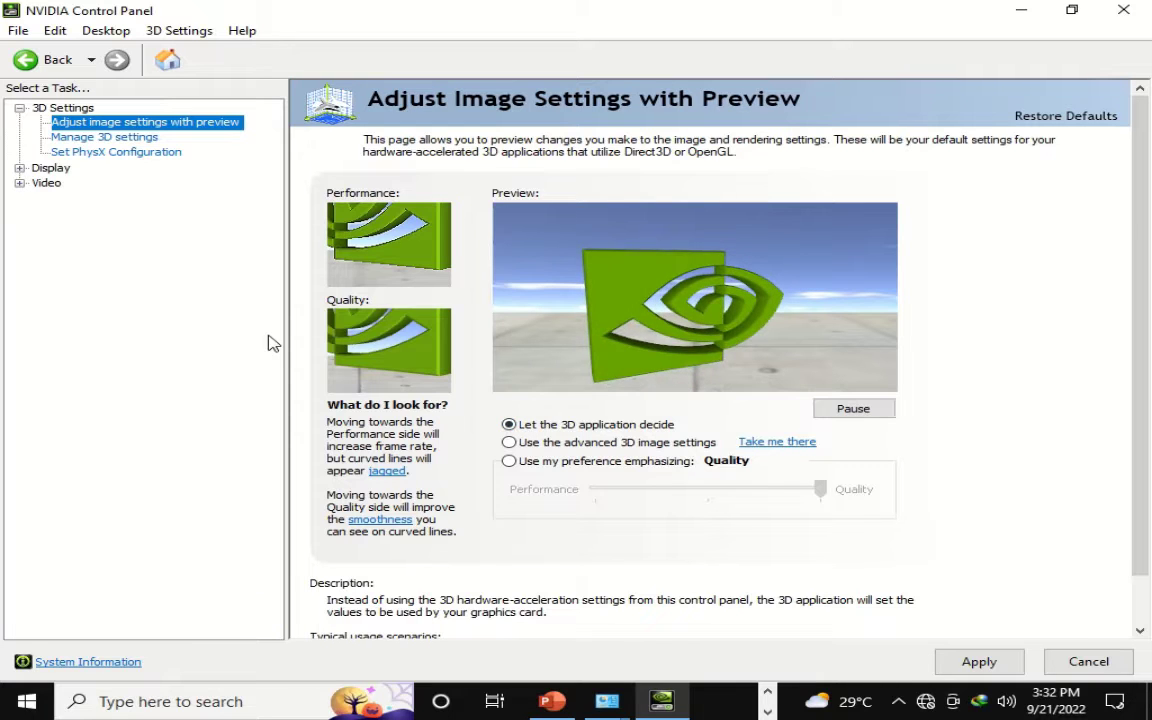
Open the Manage 3D Settings page and examine the whole list of global settings.
click(142, 138)
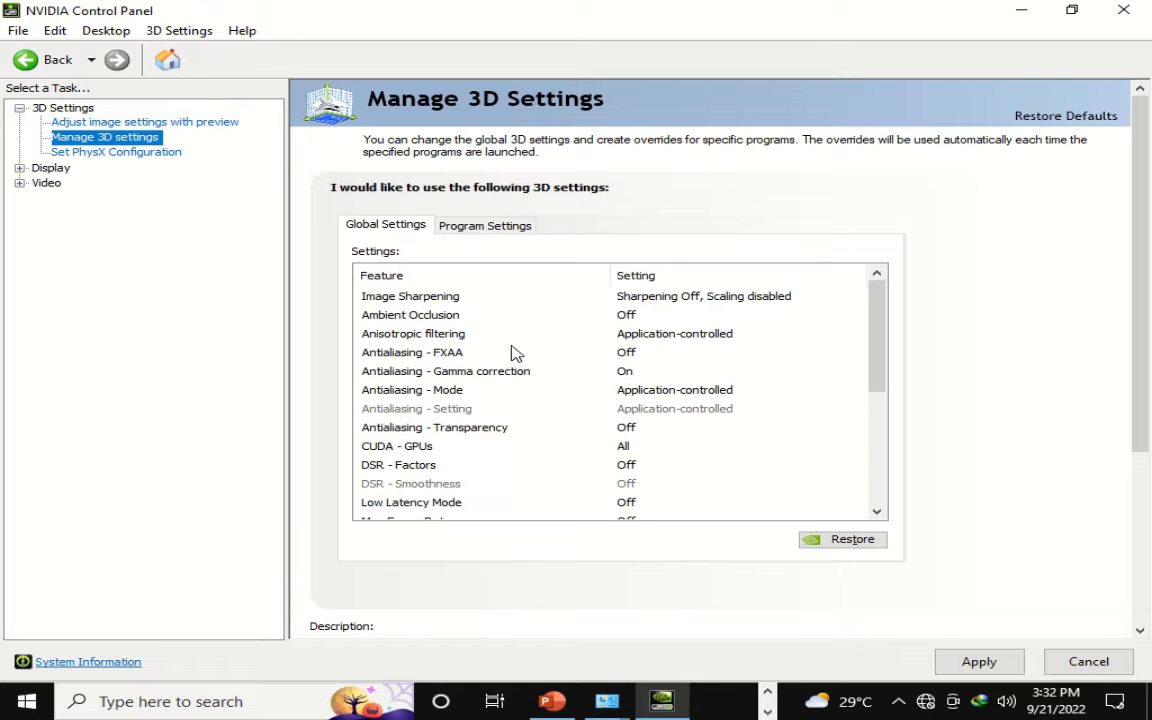
scroll(645, 360, down, 3)
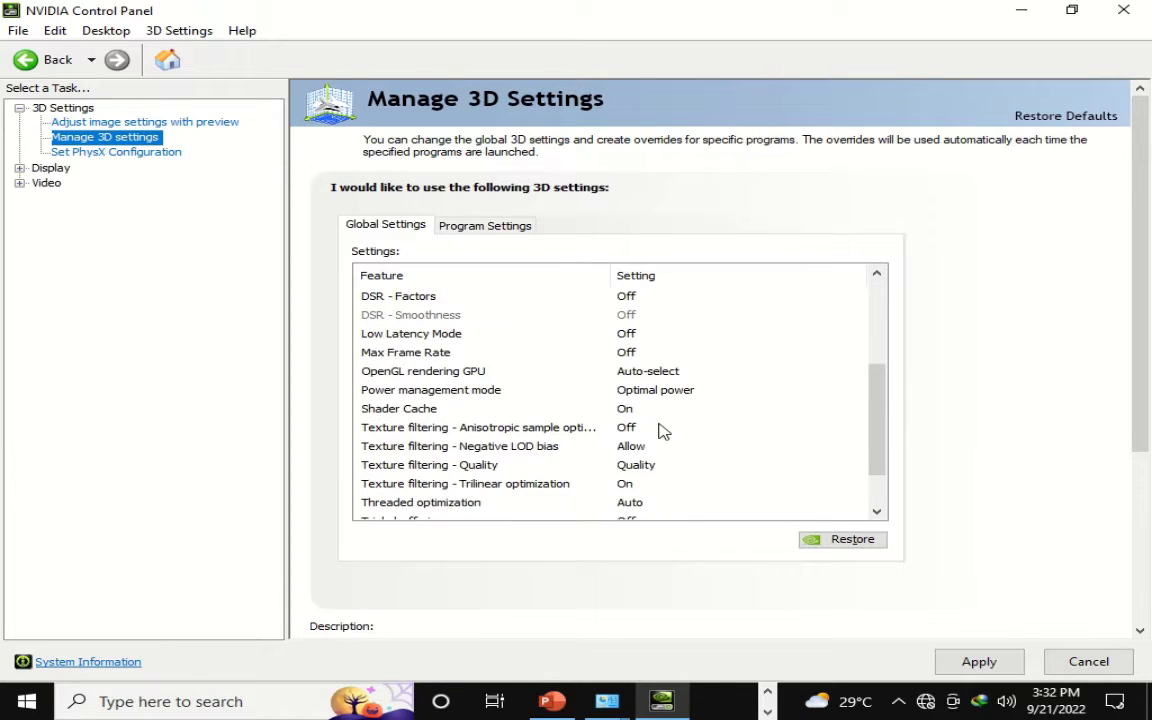
scroll(660, 434, down, 1)
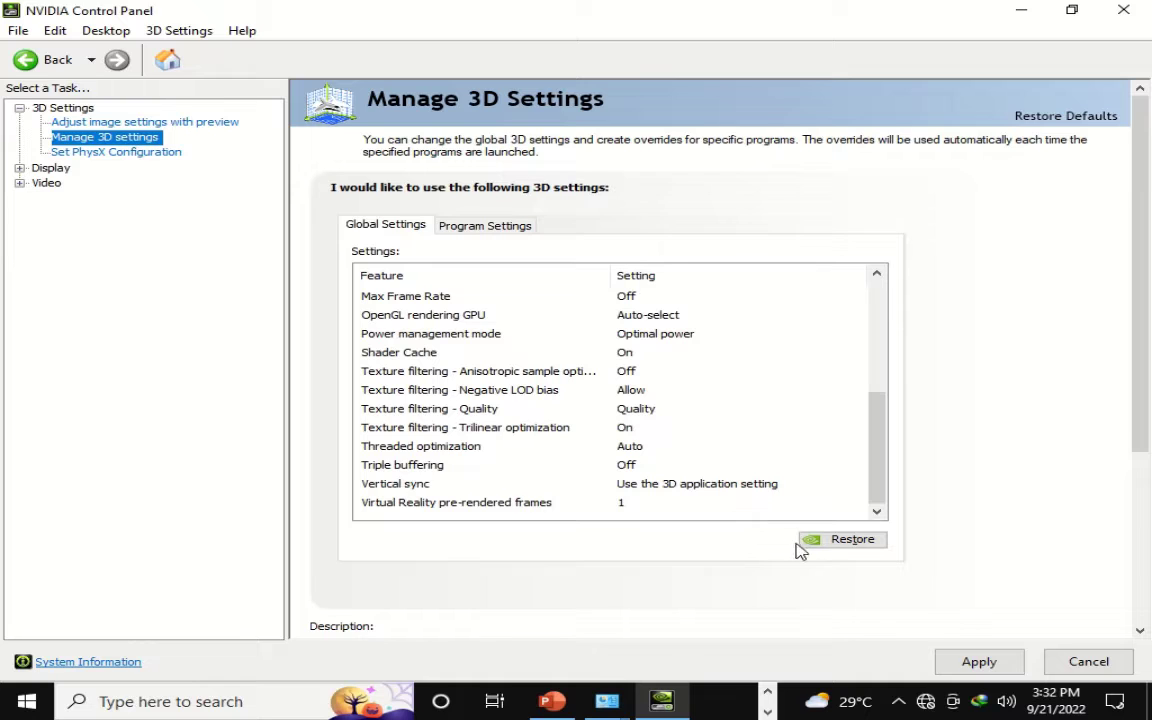
Open the PhysX configuration page, applying the pending changes, and check the PhysX processor choices while keeping Auto-select (recommended).
click(88, 154)
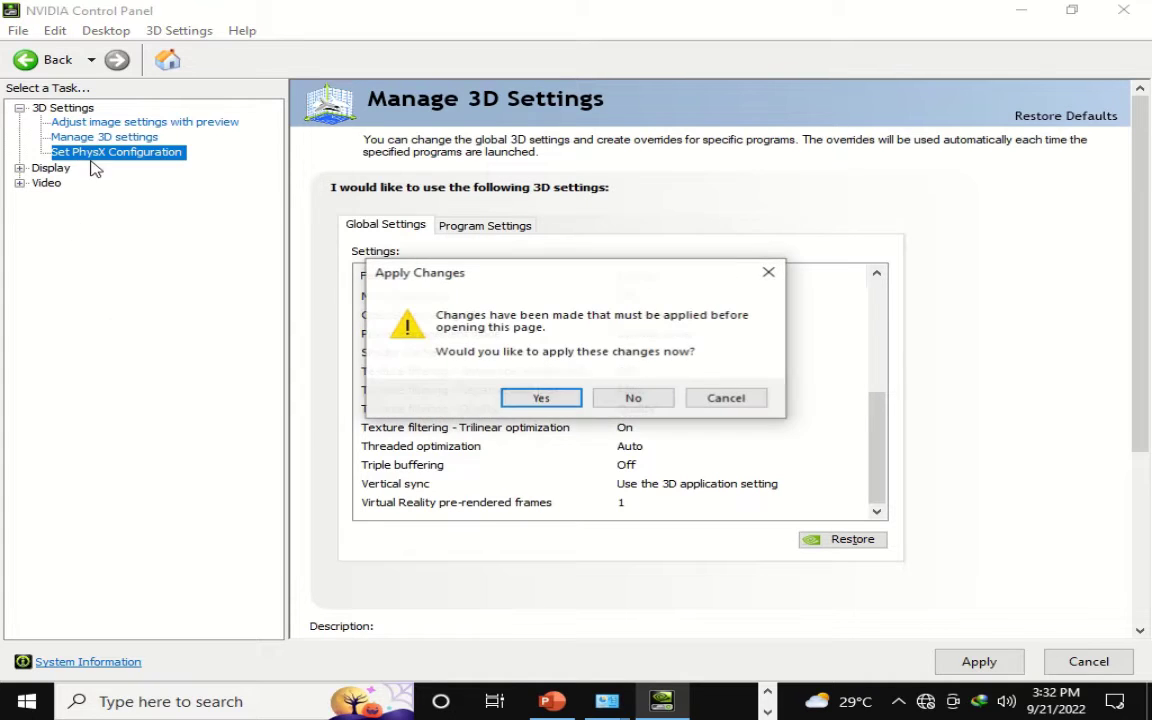
click(558, 398)
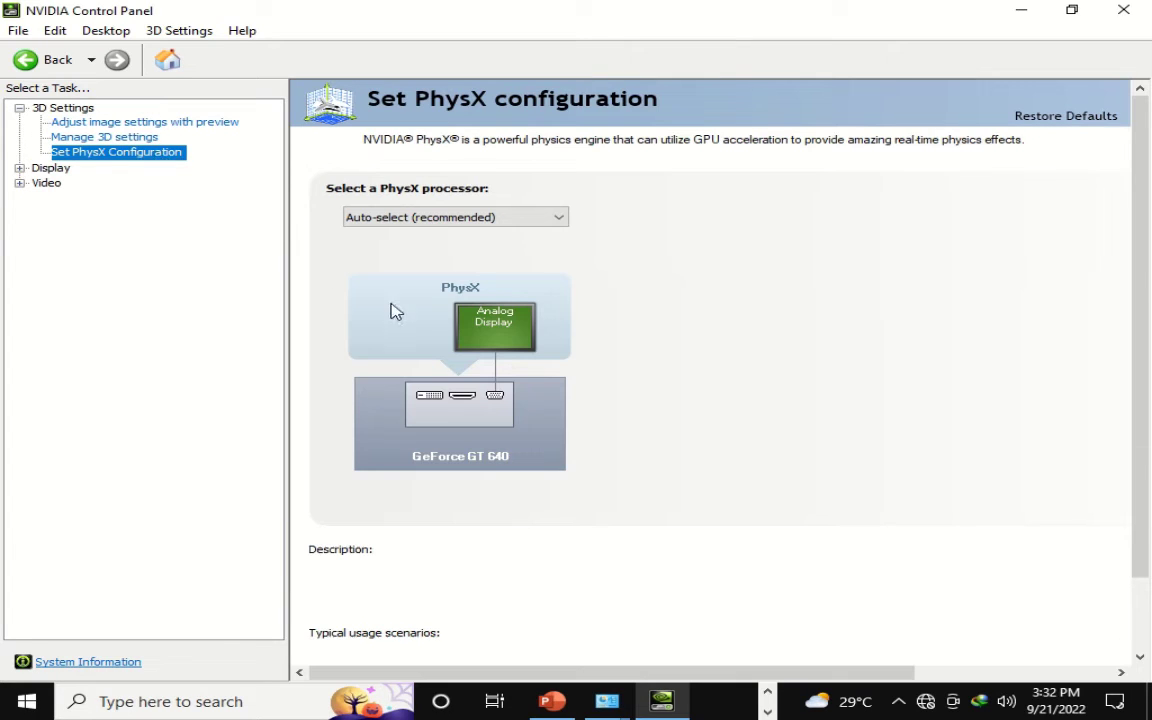
click(498, 220)
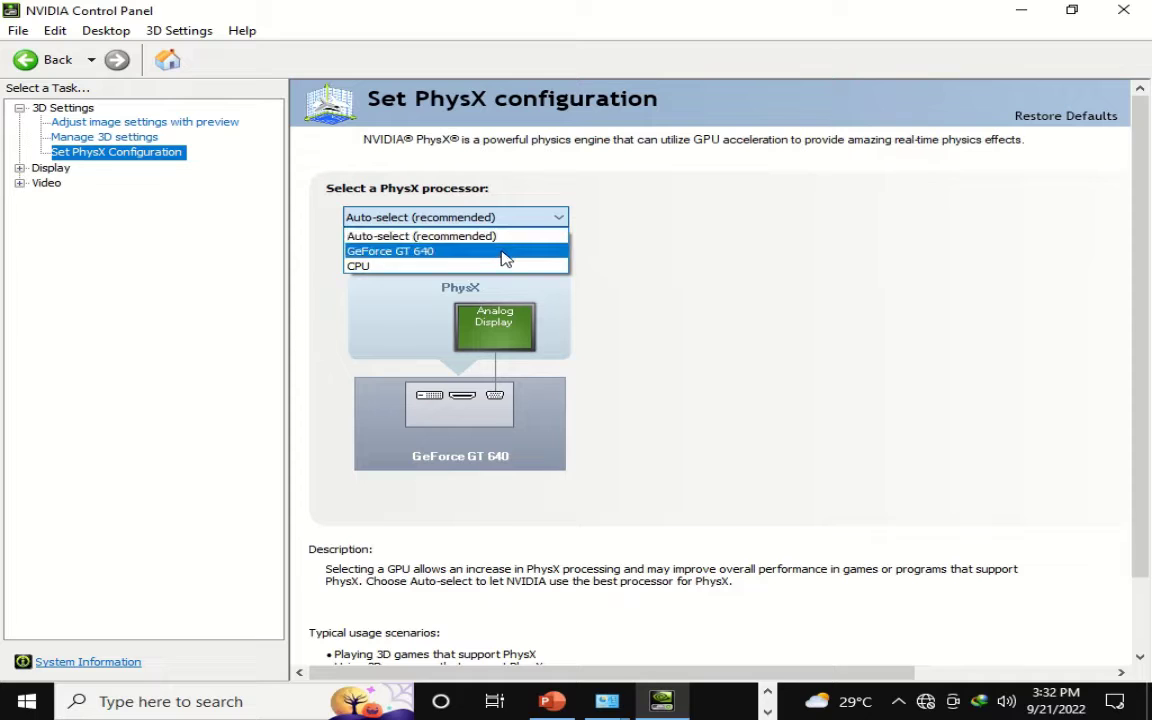
click(620, 260)
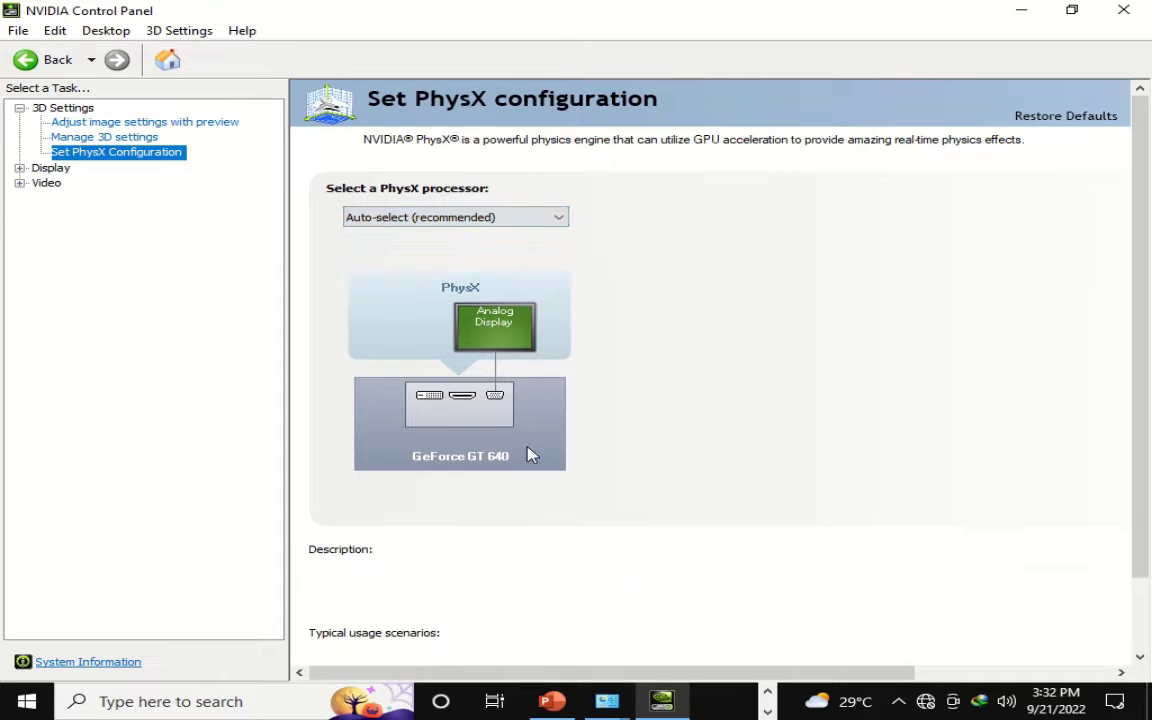
scroll(437, 482, down, 2)
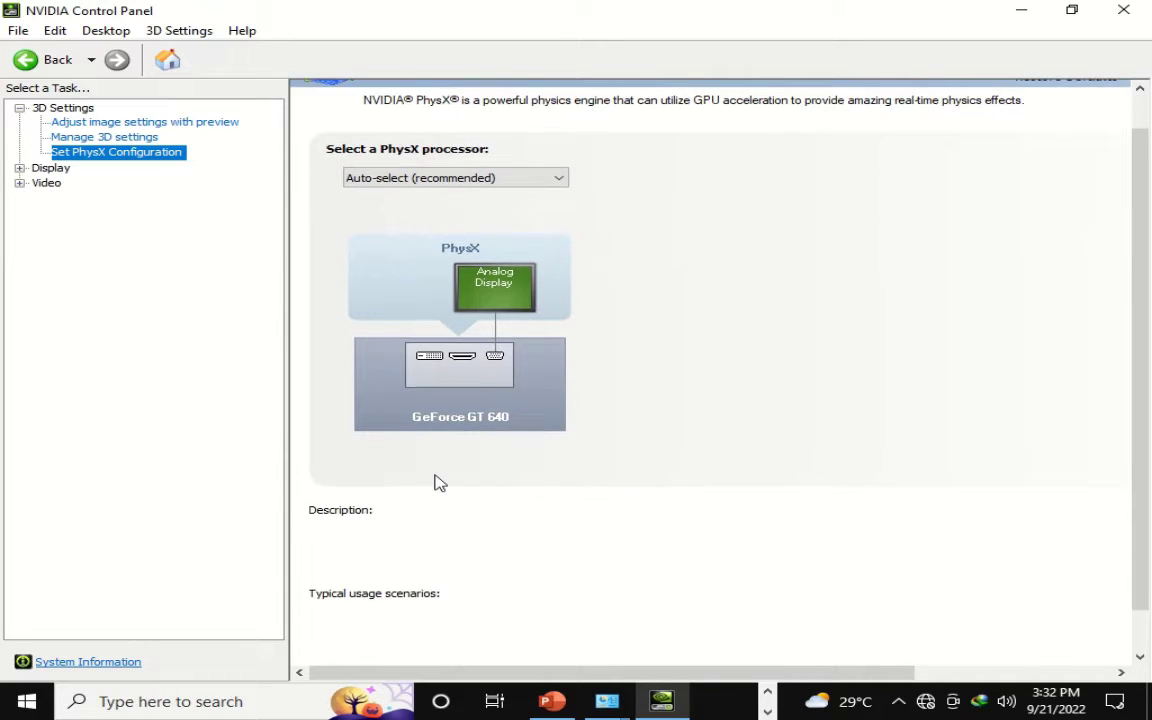
scroll(442, 481, up, 2)
Open the Change Resolution page of the Display tasks and examine its resolution, refresh rate and color depth settings.
click(40, 170)
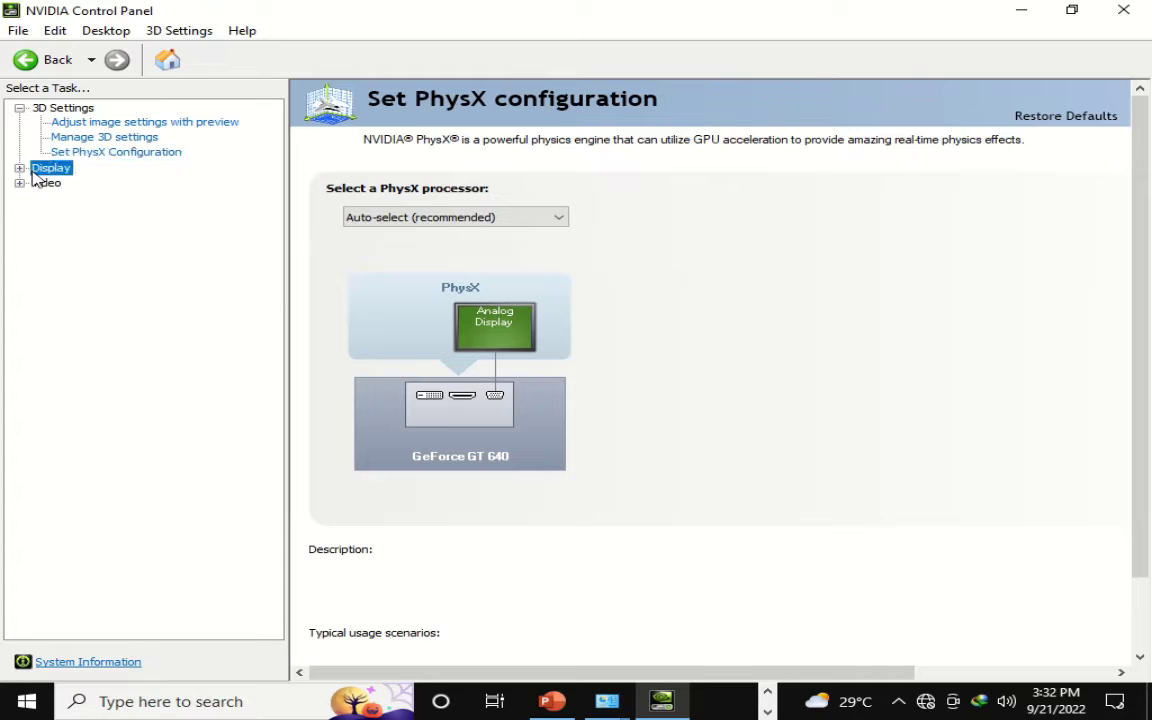
click(19, 168)
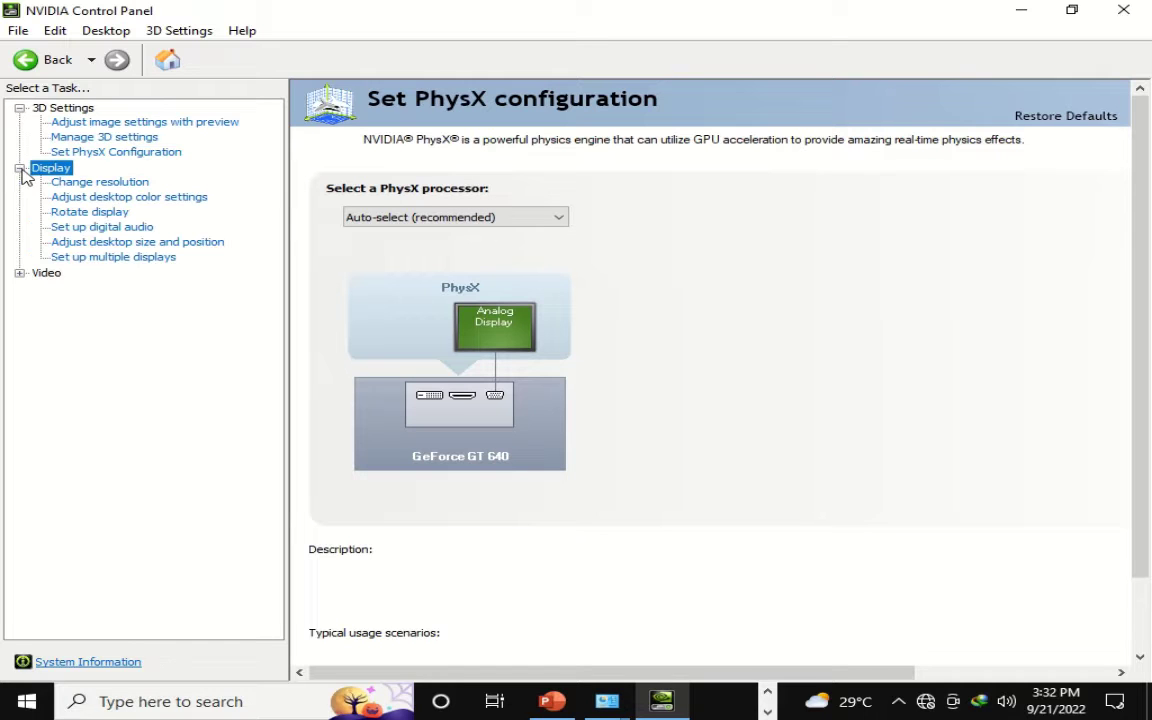
click(97, 183)
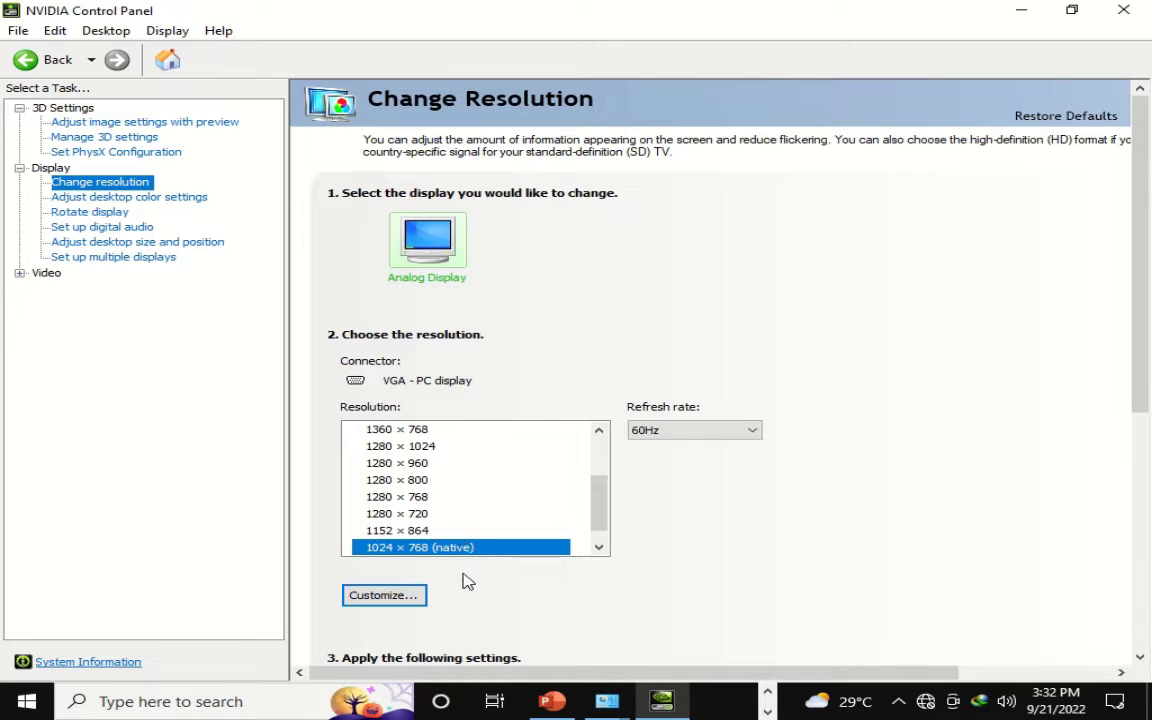
scroll(668, 515, down, 1)
scroll(668, 515, down, 6)
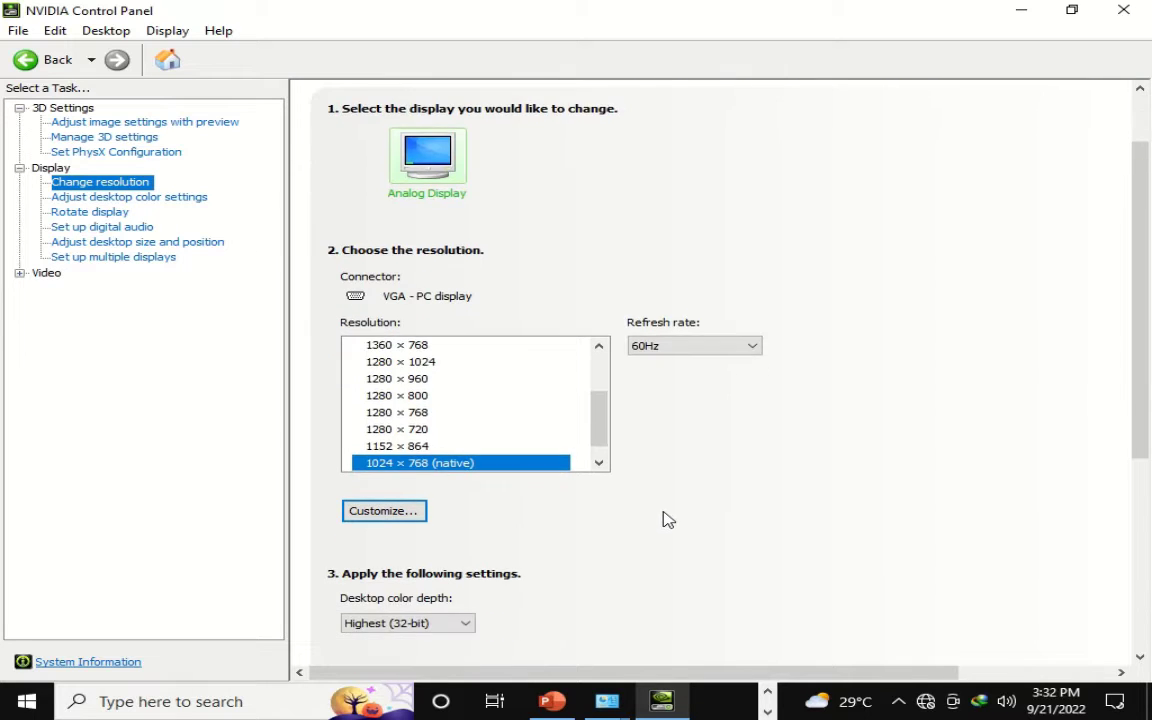
Open the Adjust Desktop Color Settings page of the Display tasks and examine its color and enhancement options.
scroll(668, 518, up, 7)
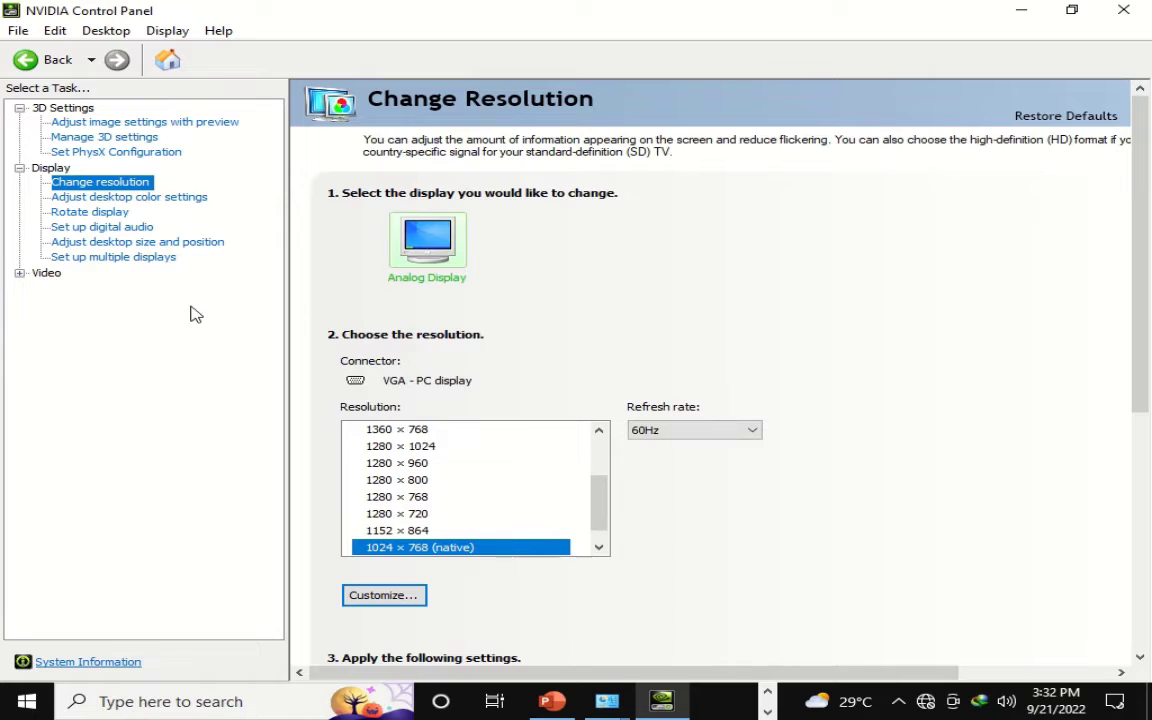
click(134, 186)
click(152, 204)
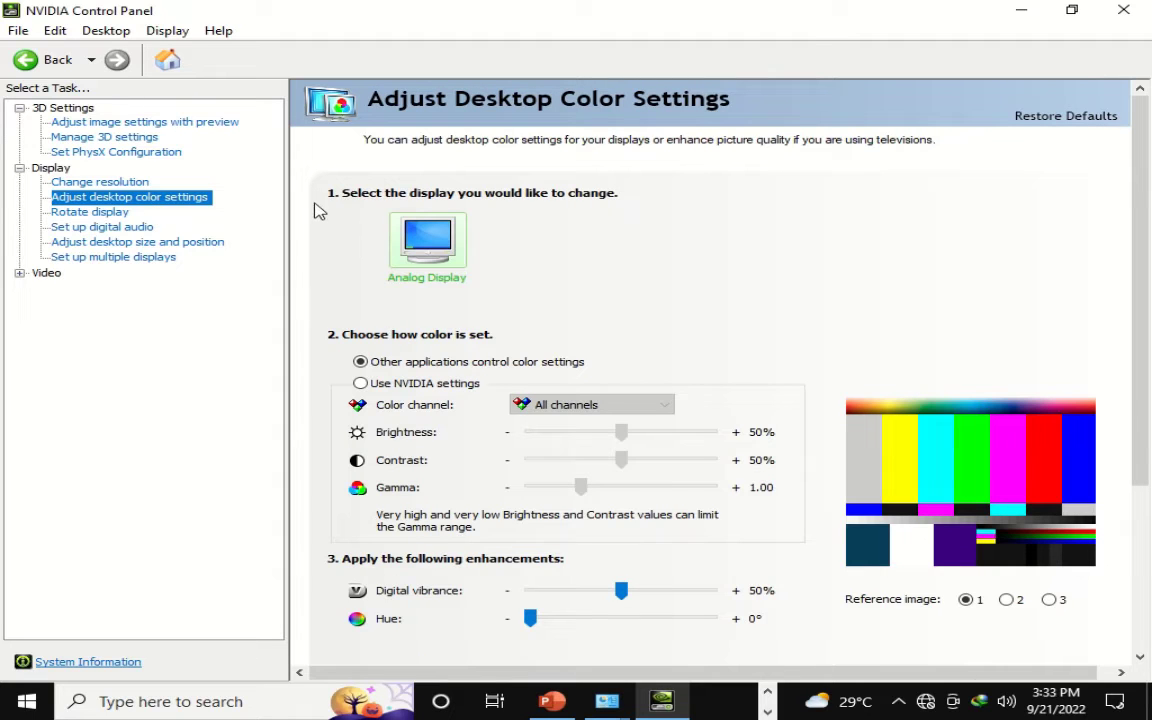
scroll(362, 330, down, 1)
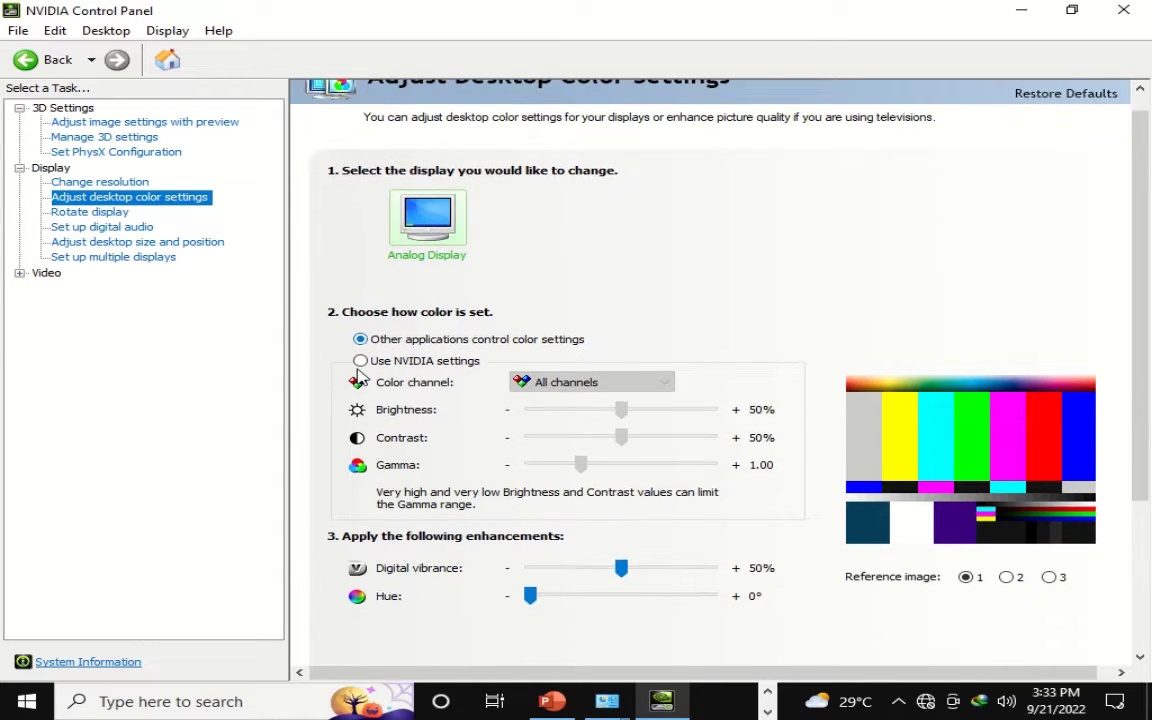
scroll(360, 382, down, 1)
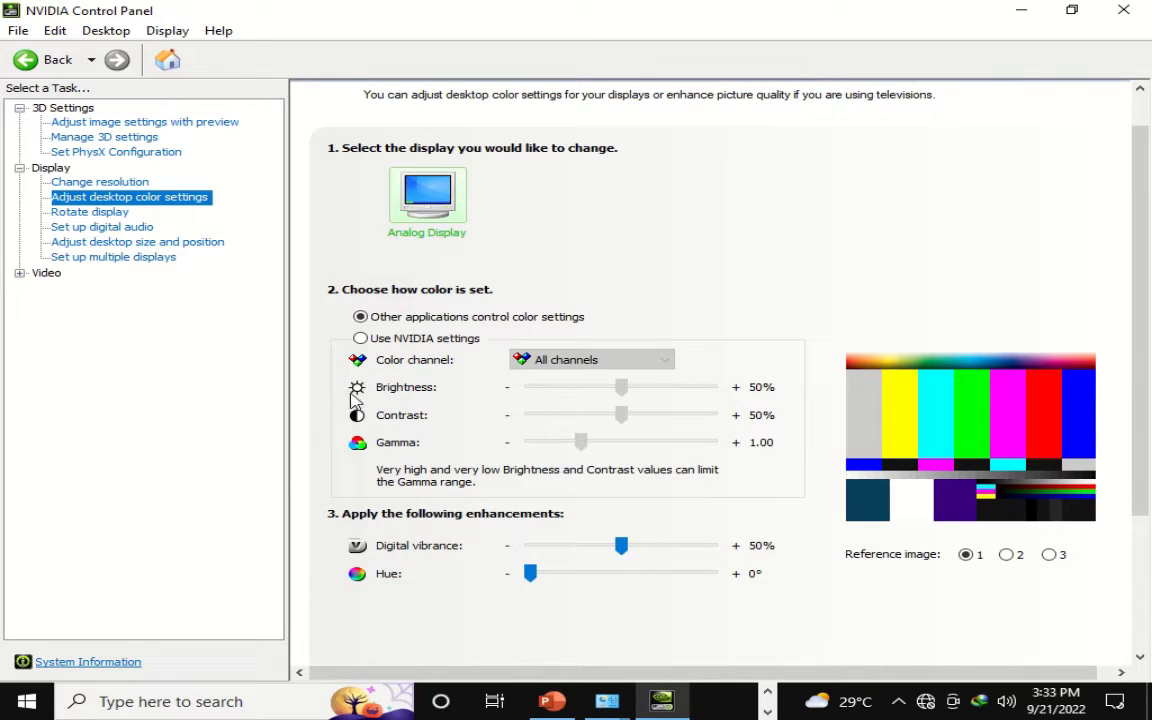
Try controlling the desktop color with the NVIDIA settings, and return control to other applications.
click(360, 339)
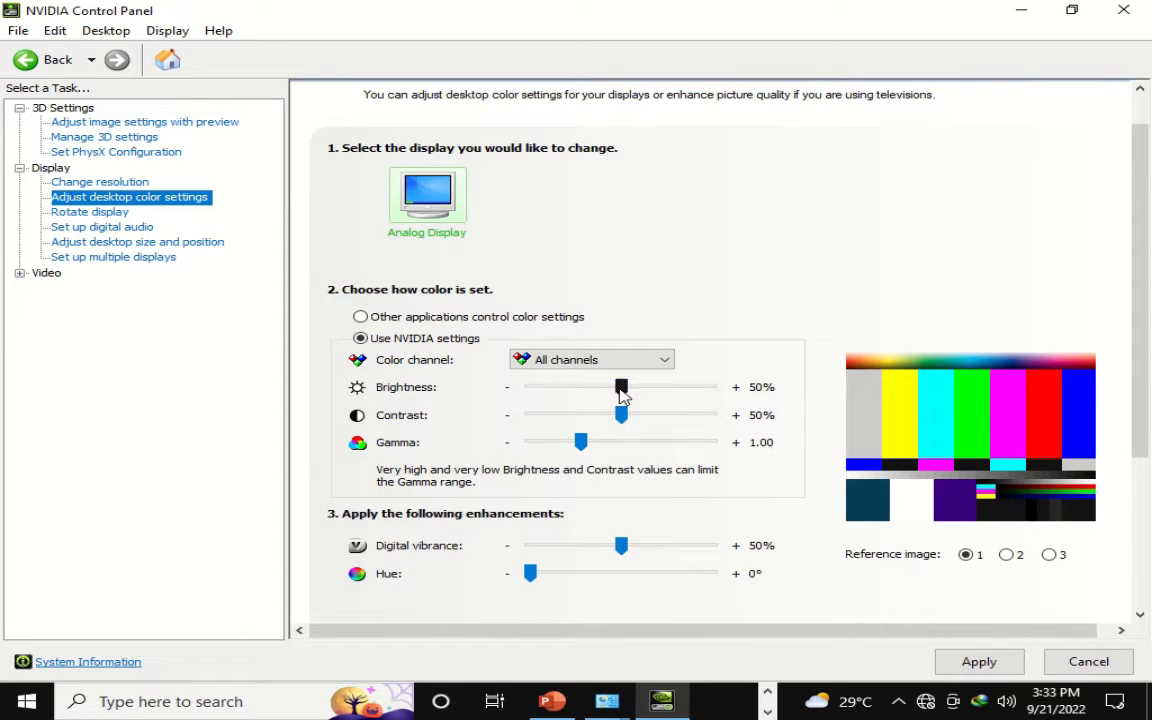
mouse_move(620, 389)
mouse_down()
mouse_move(607, 391)
mouse_move(620, 387)
mouse_up()
click(360, 316)
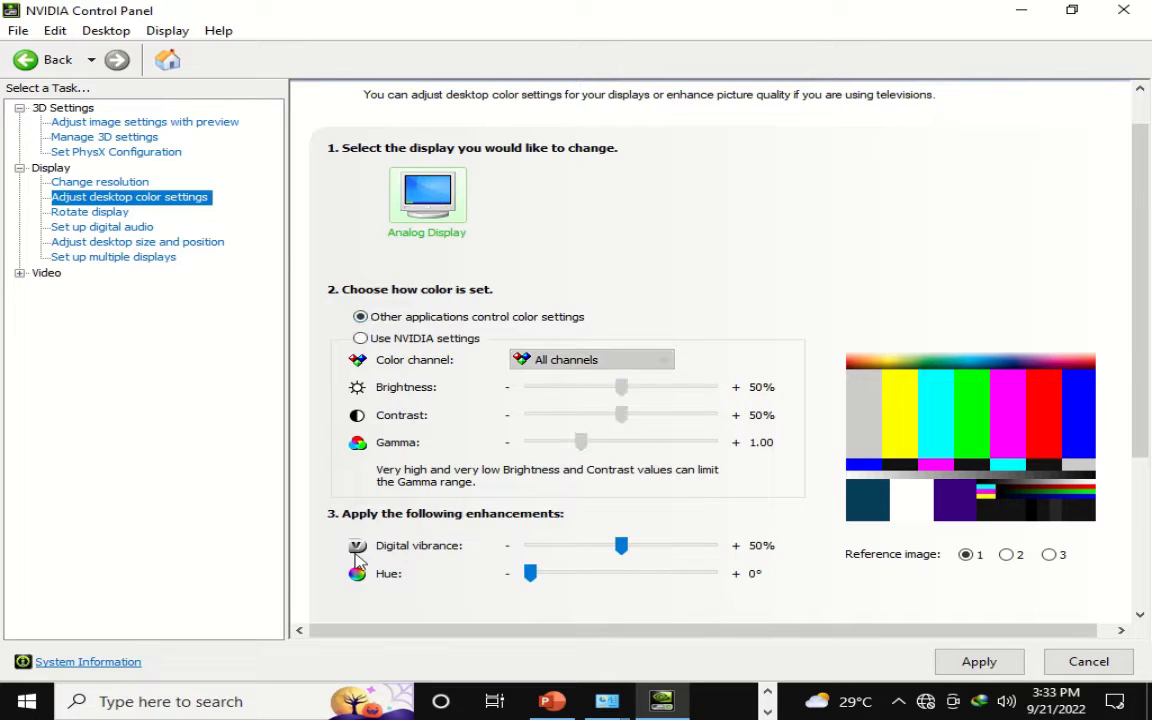
scroll(450, 543, down, 1)
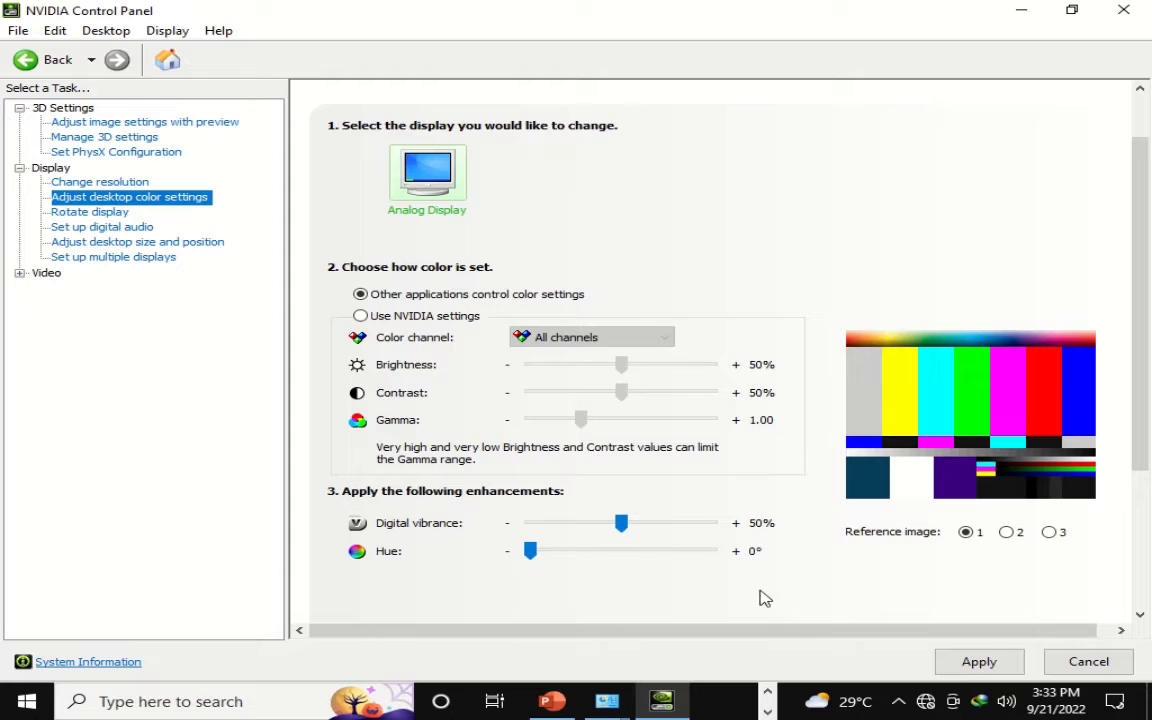
Preview reference images 2 and 3 for the desktop color settings, and go back to reference image 1.
click(1006, 533)
click(1048, 533)
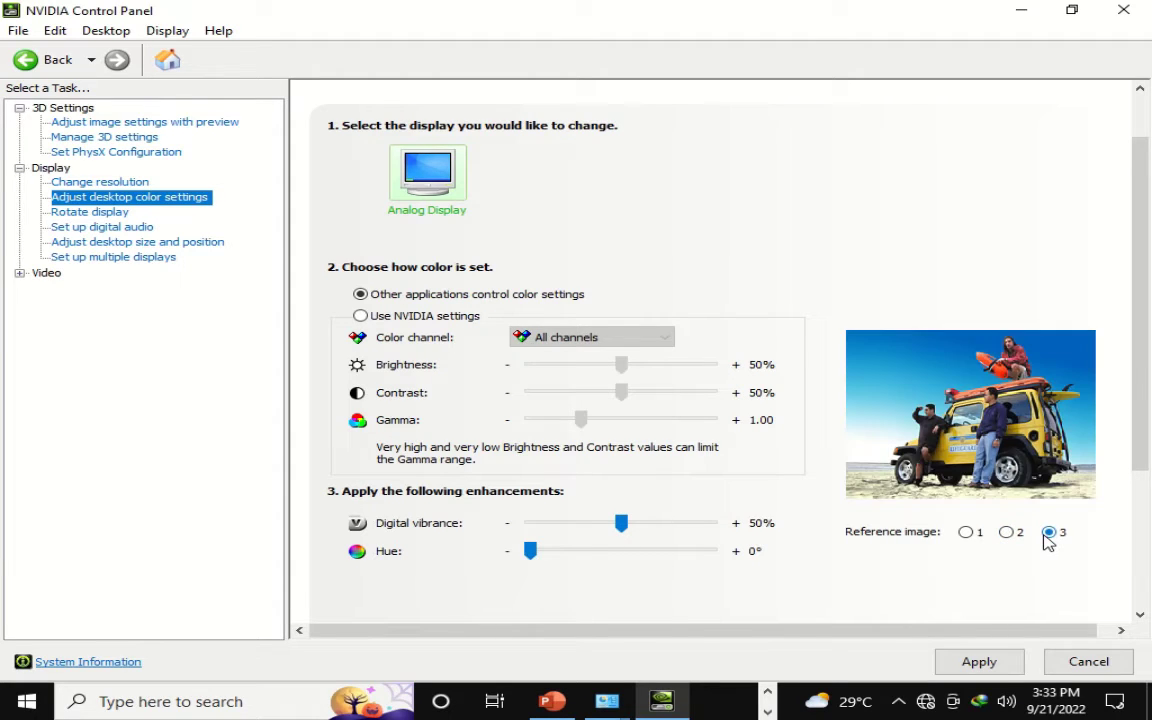
click(966, 533)
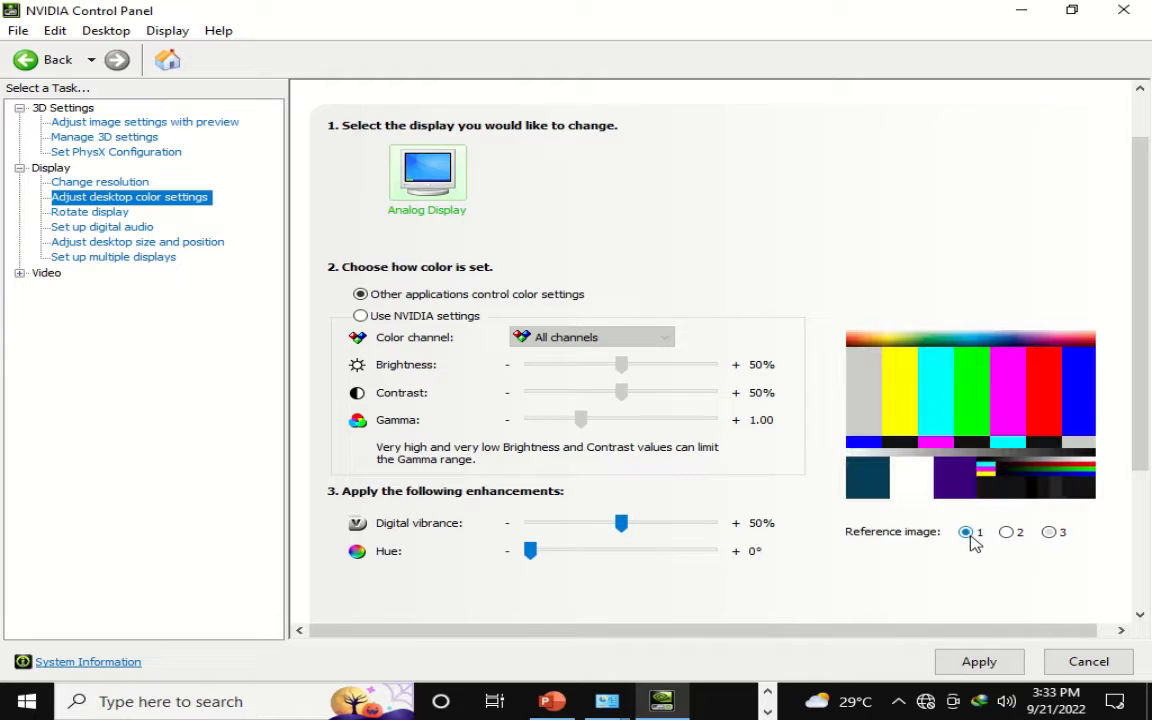
Open the Rotate Display page, try the Portrait, Landscape (flipped) and Portrait (flipped) orientations, and return to Landscape.
click(95, 213)
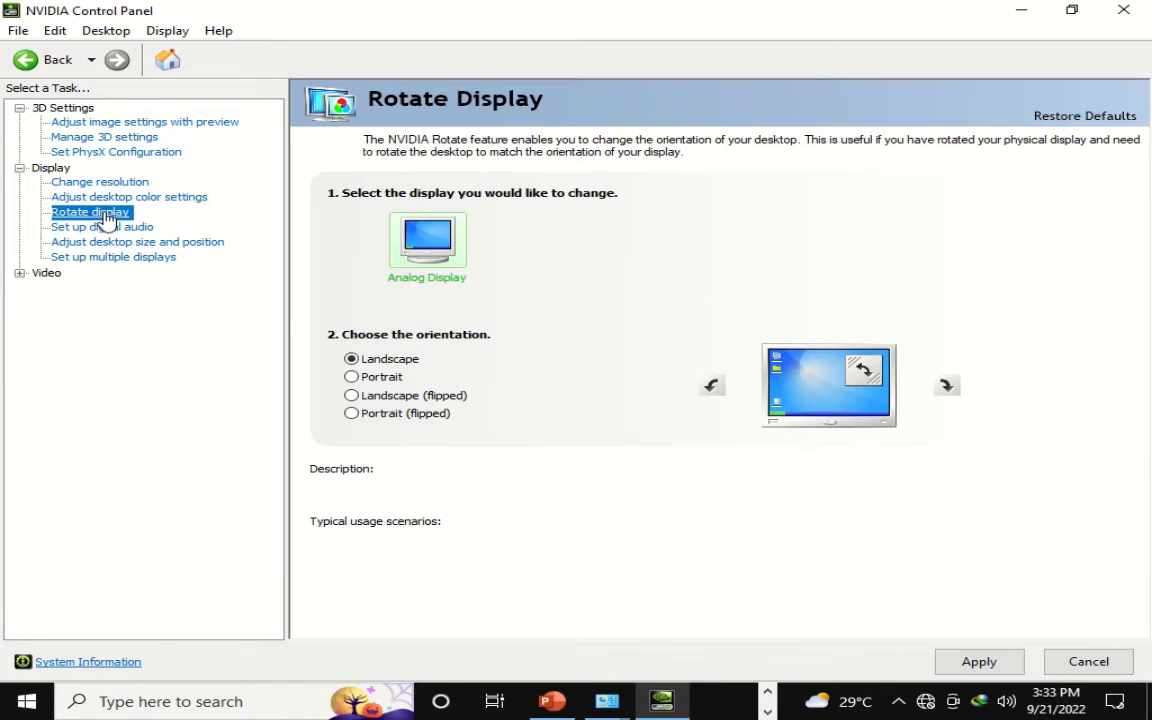
click(351, 378)
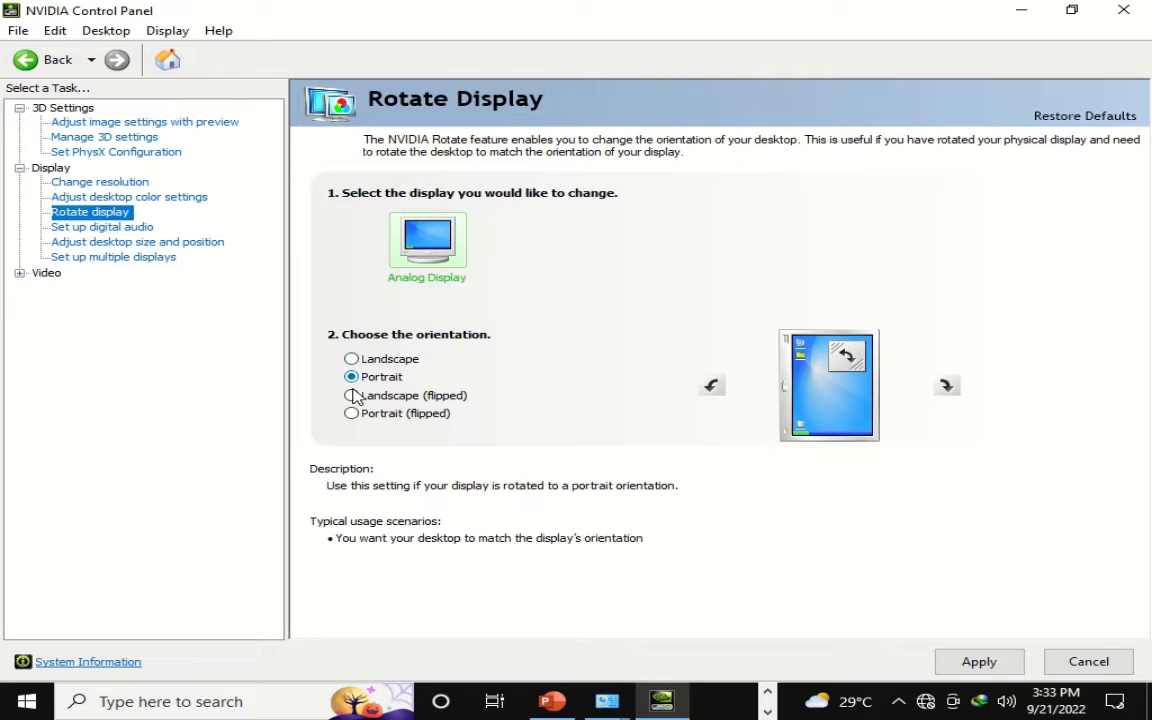
click(352, 396)
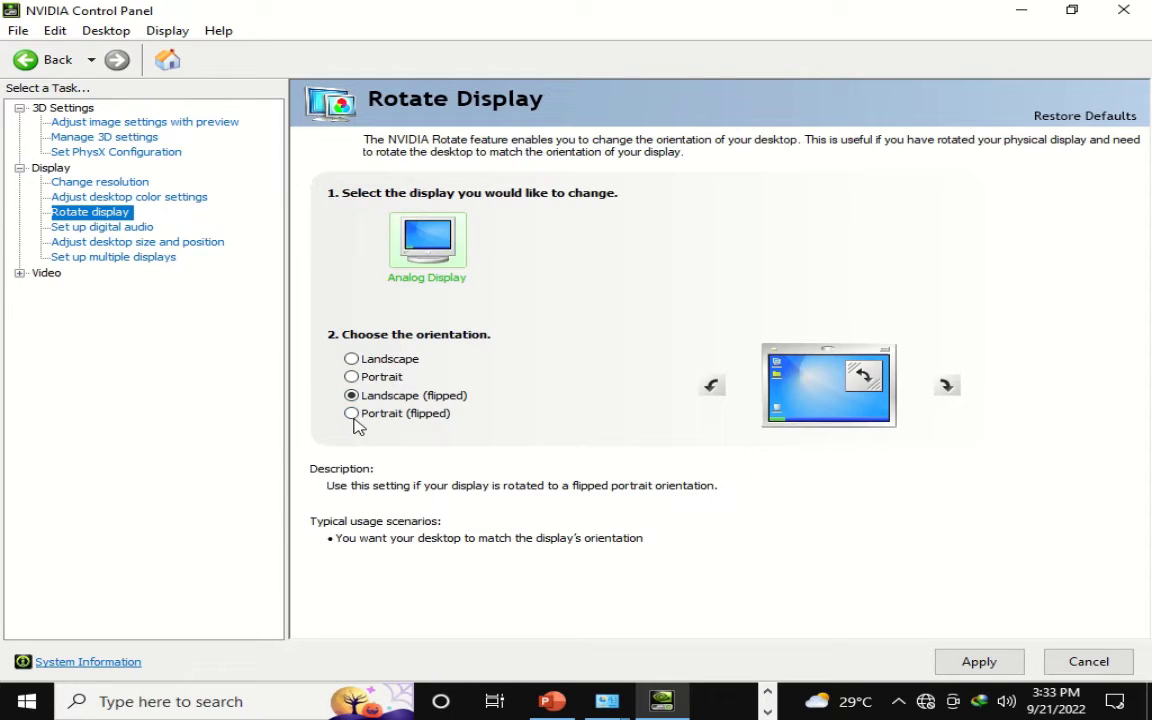
click(351, 413)
click(351, 360)
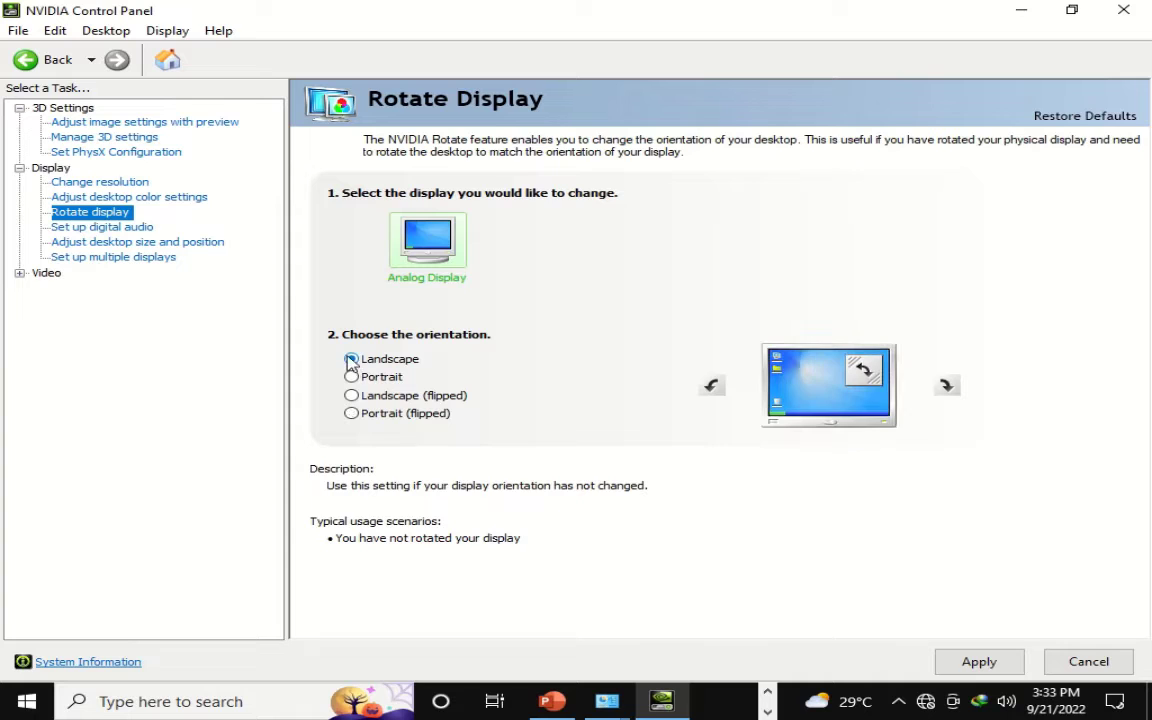
Open the Set up digital audio page, applying the pending rotation changes and keeping the desktop configuration.
click(101, 227)
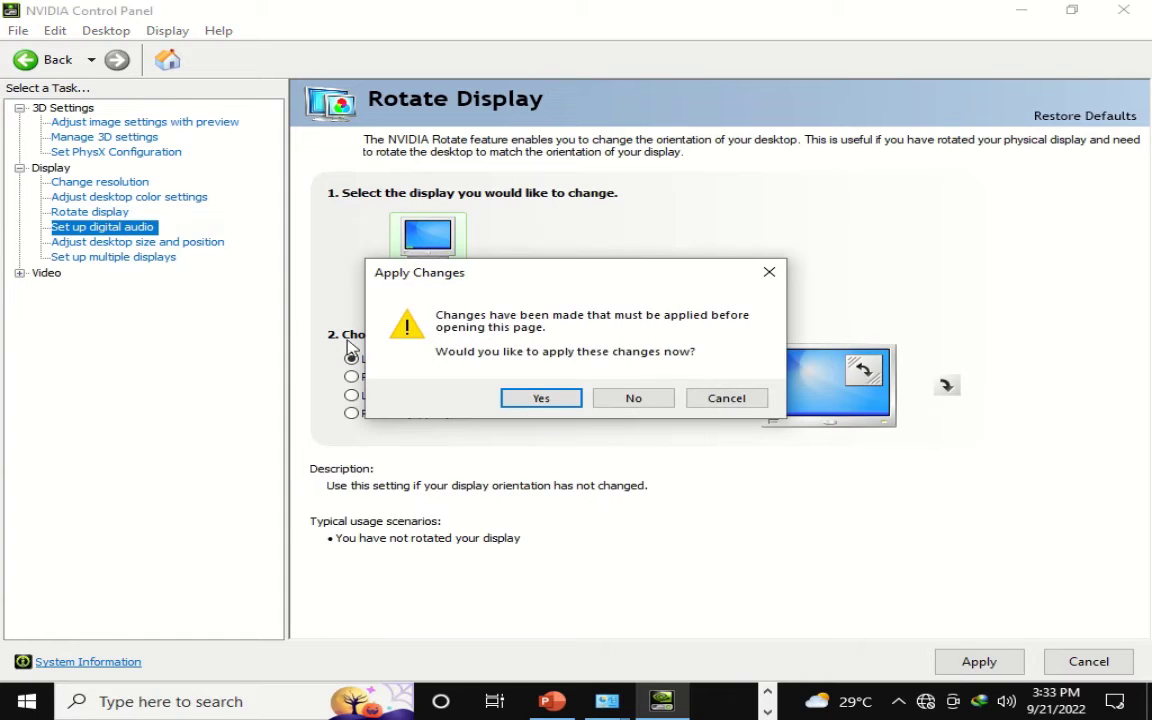
click(545, 400)
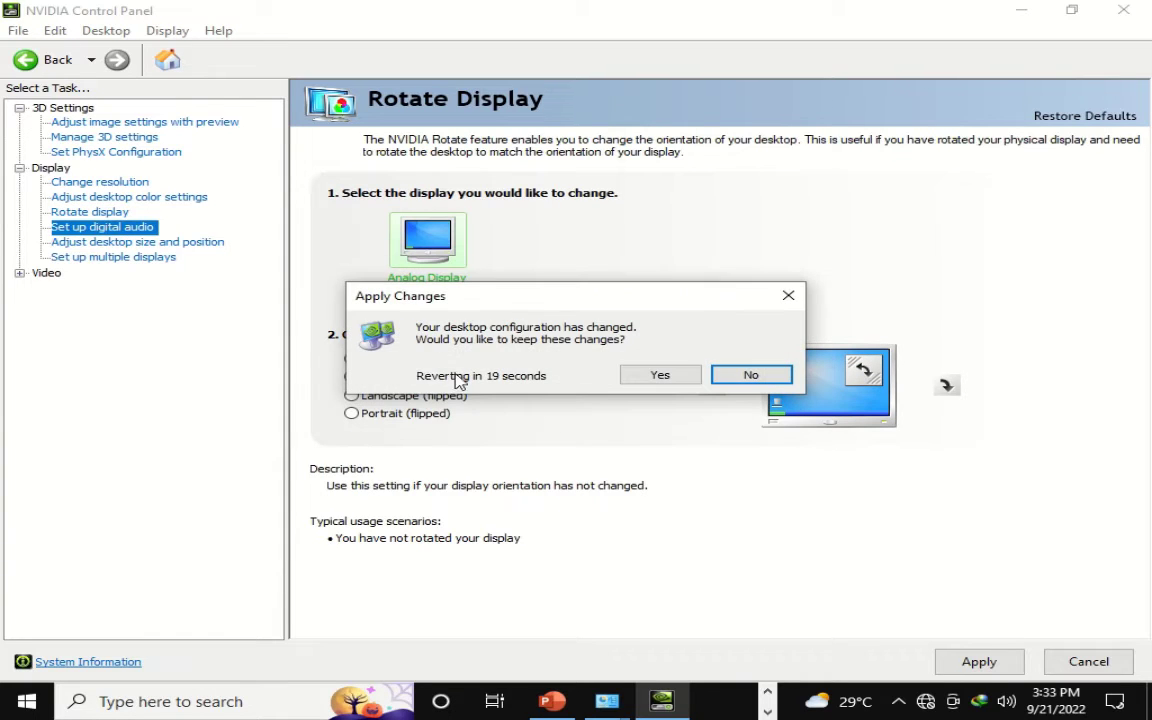
click(684, 386)
Open the Adjust Desktop Size and Position page and try shifting the desktop right and back left.
click(140, 244)
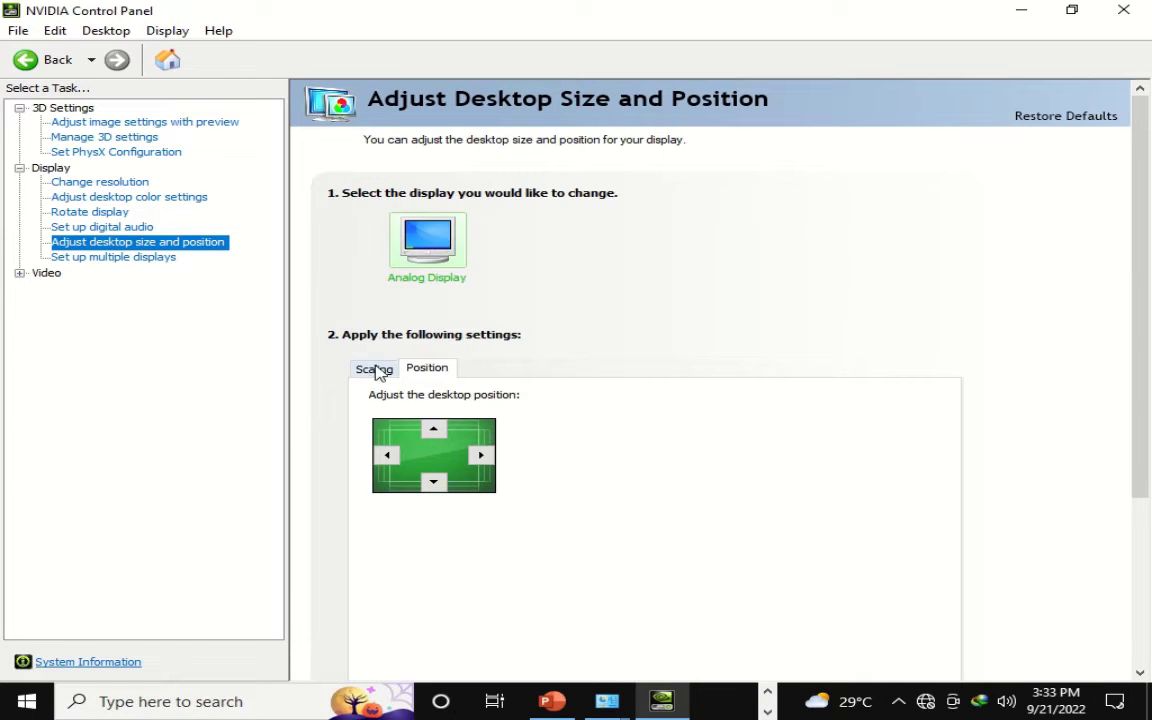
click(481, 456)
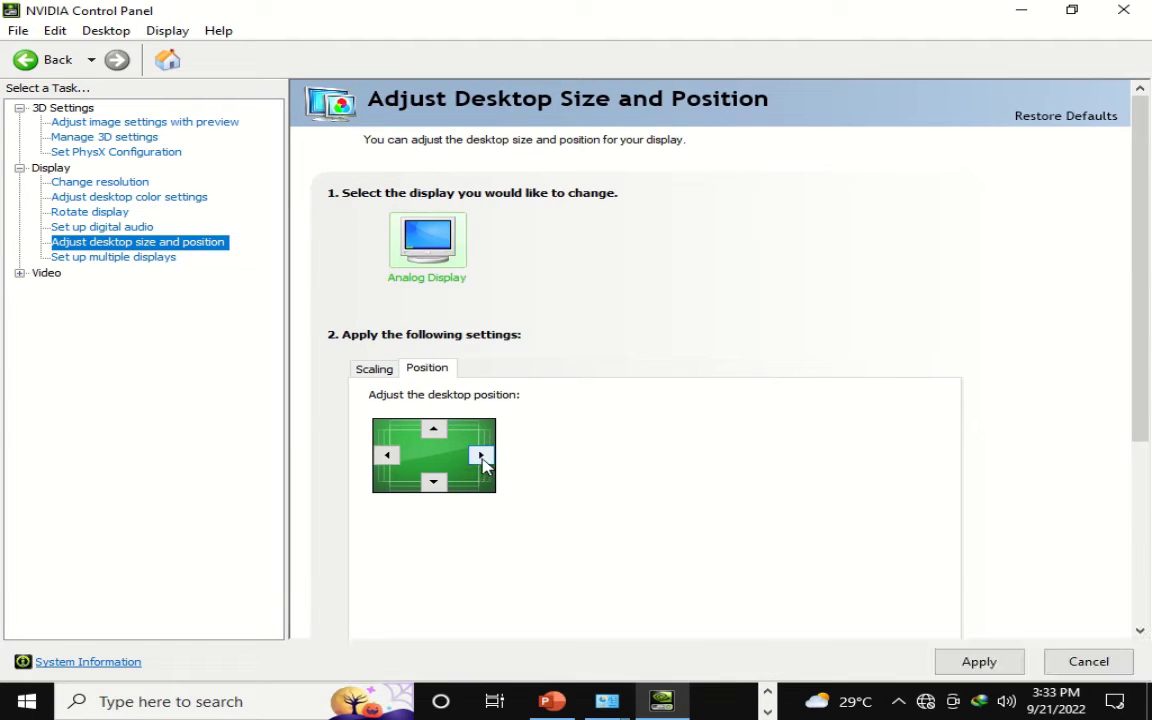
click(386, 455)
Try the Aspect ratio scaling mode, keep Full-screen instead, and examine the scaling preview's resolution and refresh rate settings.
click(372, 371)
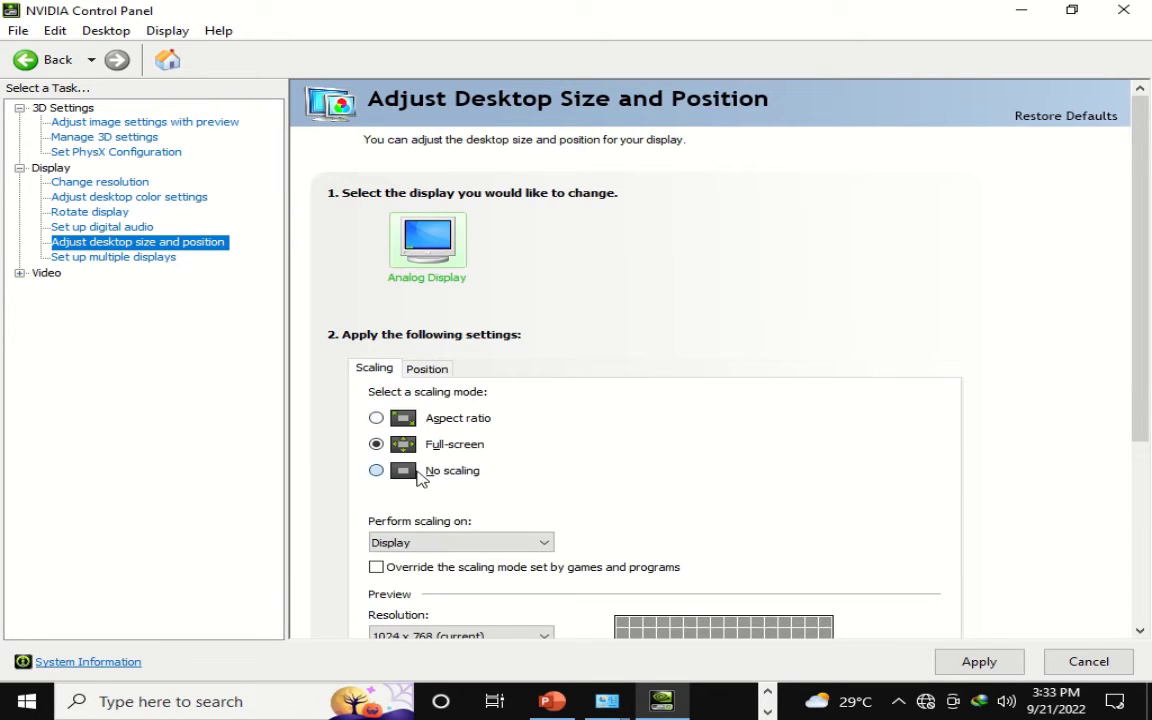
click(376, 419)
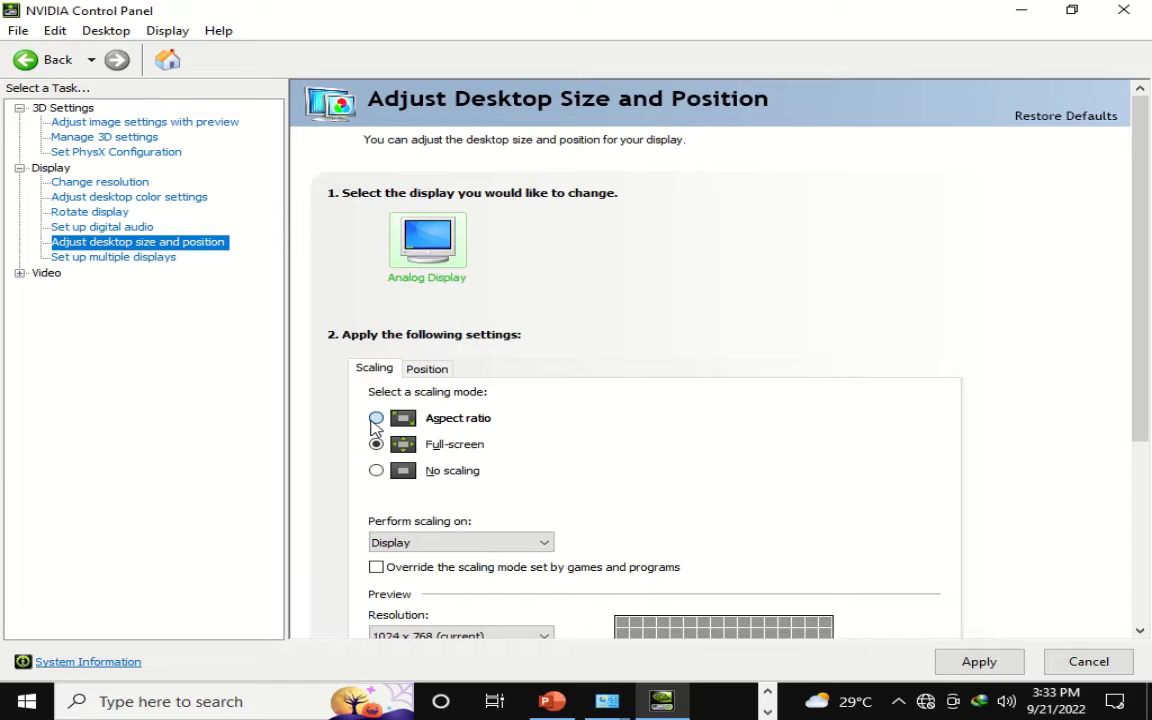
click(376, 445)
scroll(609, 512, down, 3)
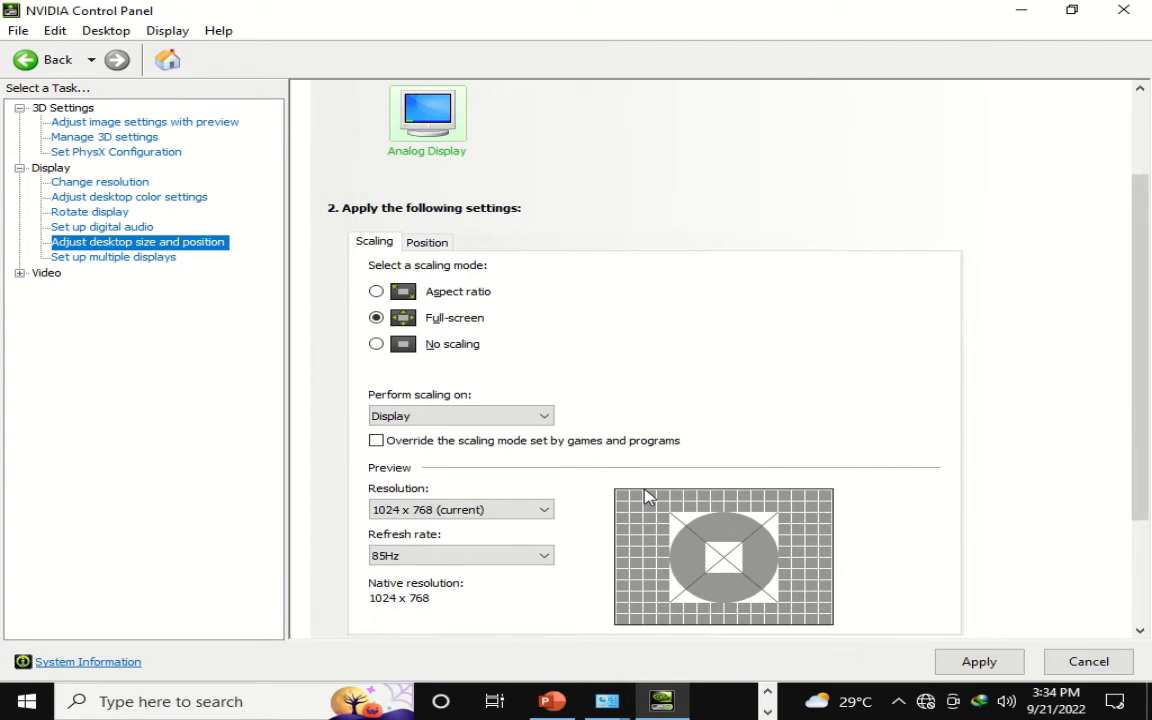
scroll(585, 477, down, 1)
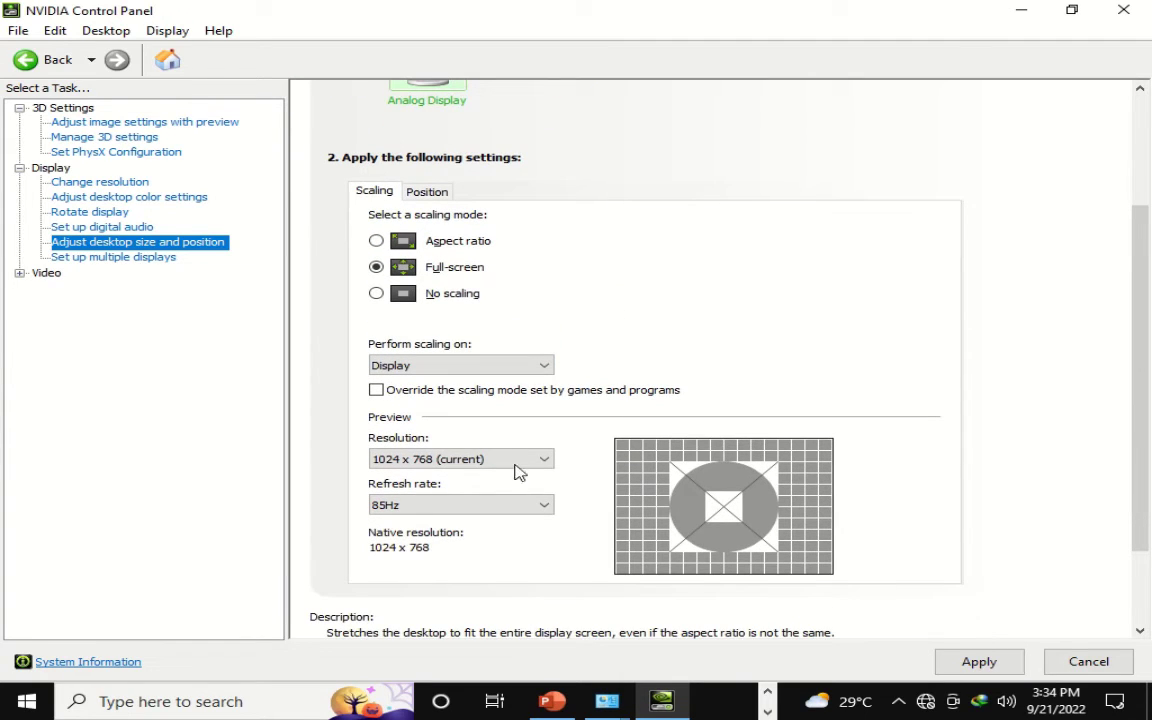
scroll(730, 597, down, 1)
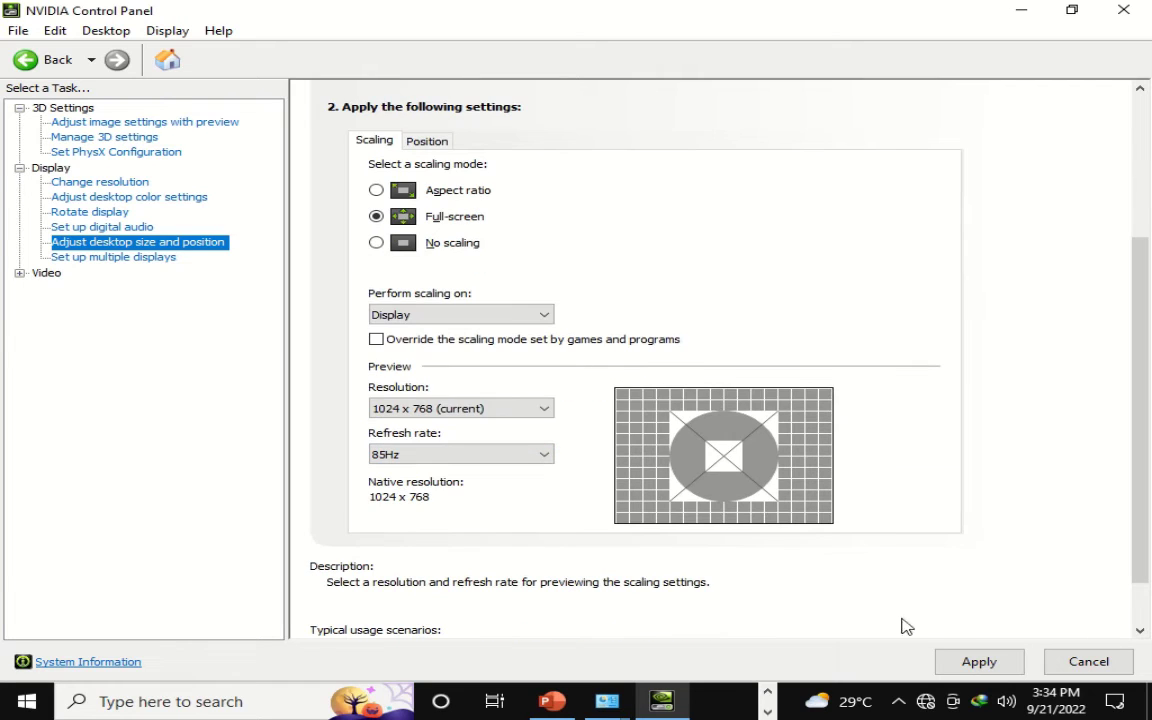
Shift the desktop position towards the left-hand side of the display, and return to the scaling settings.
click(415, 140)
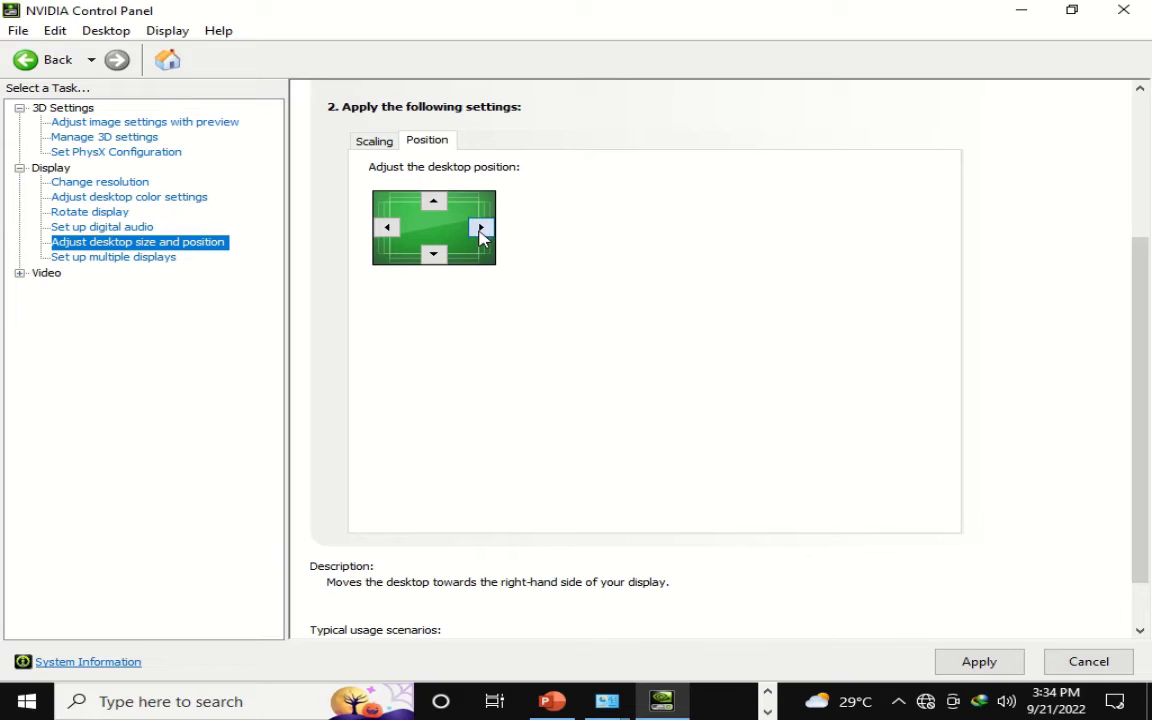
click(391, 233)
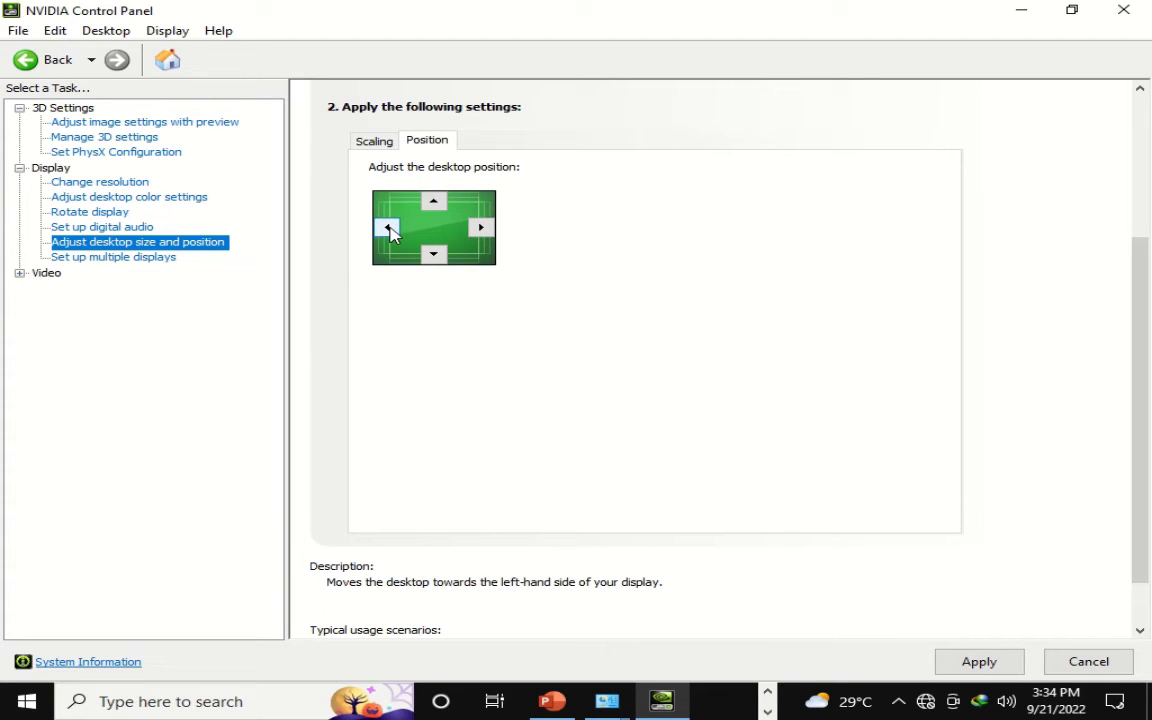
click(372, 142)
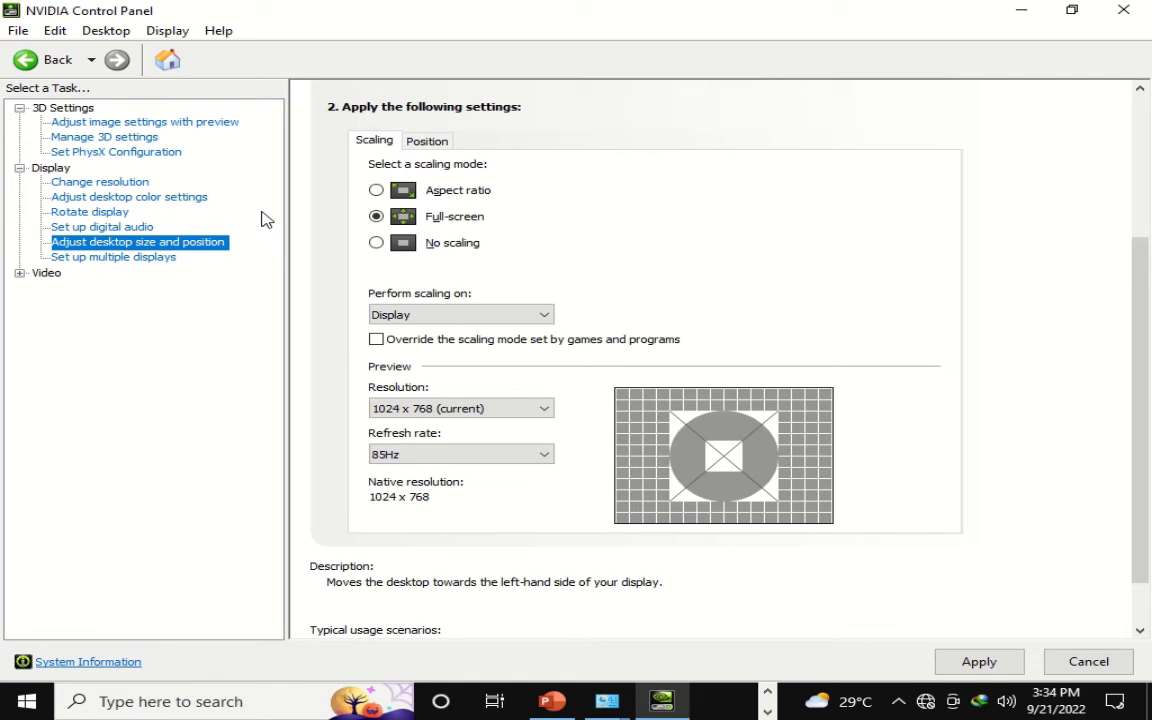
Open the Set Up Multiple Displays page, applying the pending size and position changes, and examine the display configuration.
click(160, 258)
click(561, 398)
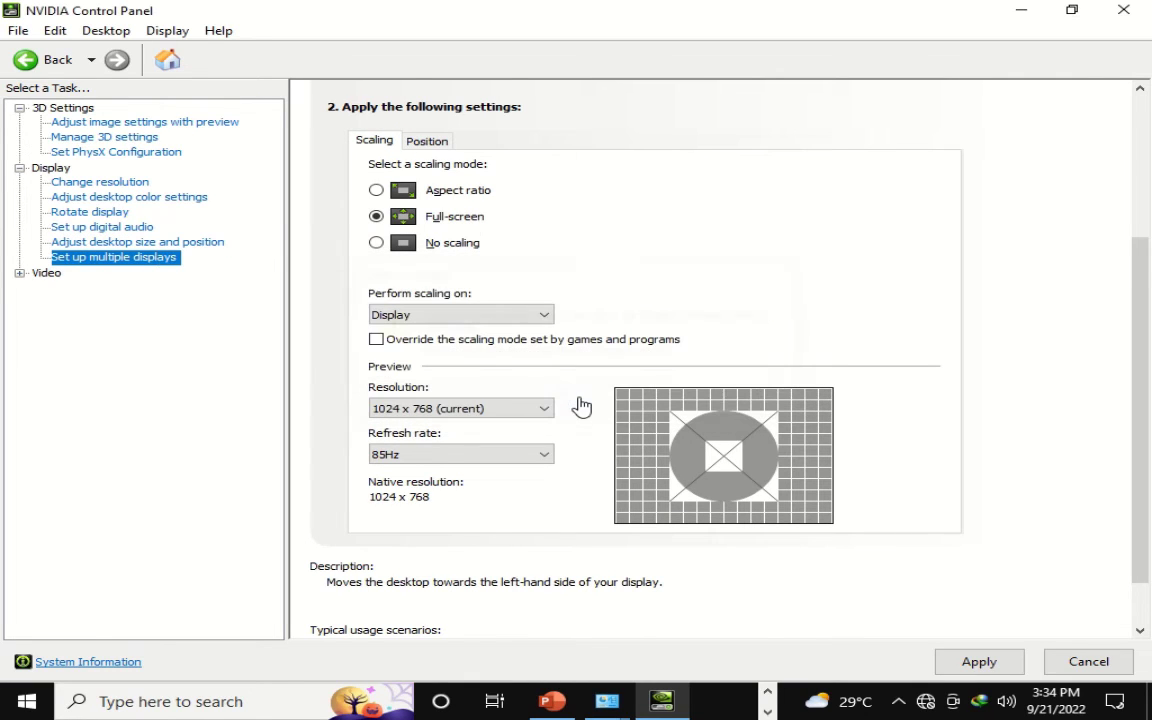
click(172, 266)
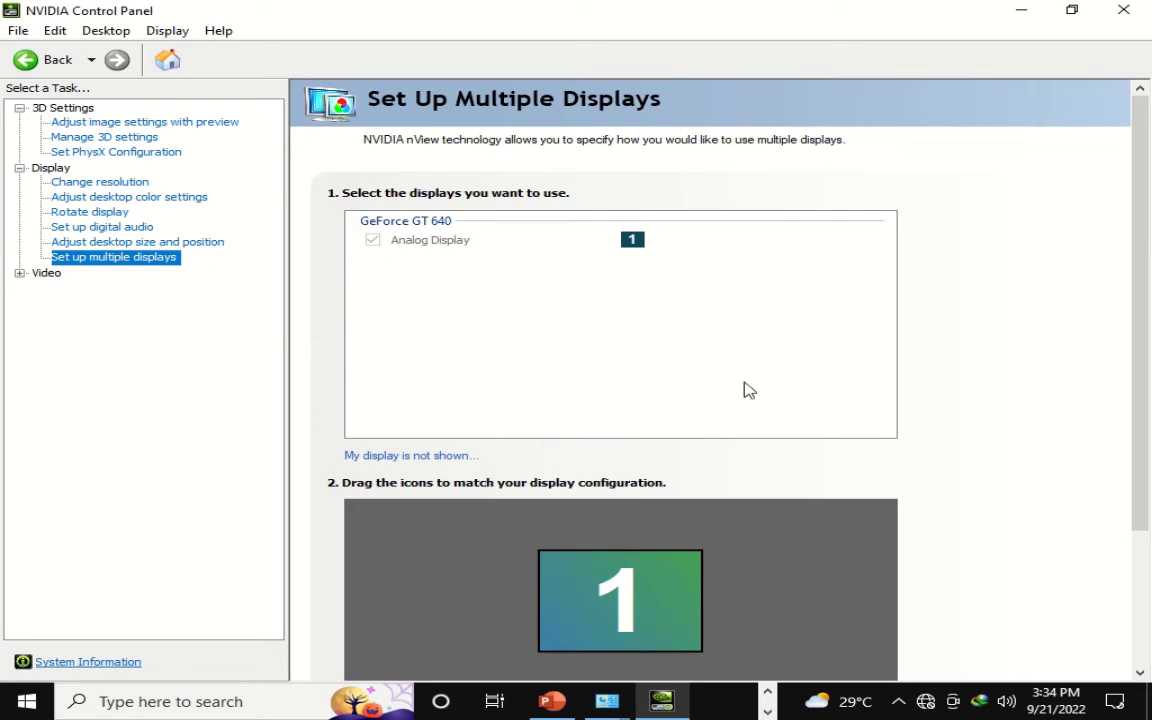
mouse_move(1147, 360)
mouse_down()
mouse_move(1145, 483)
mouse_move(1145, 352)
mouse_up()
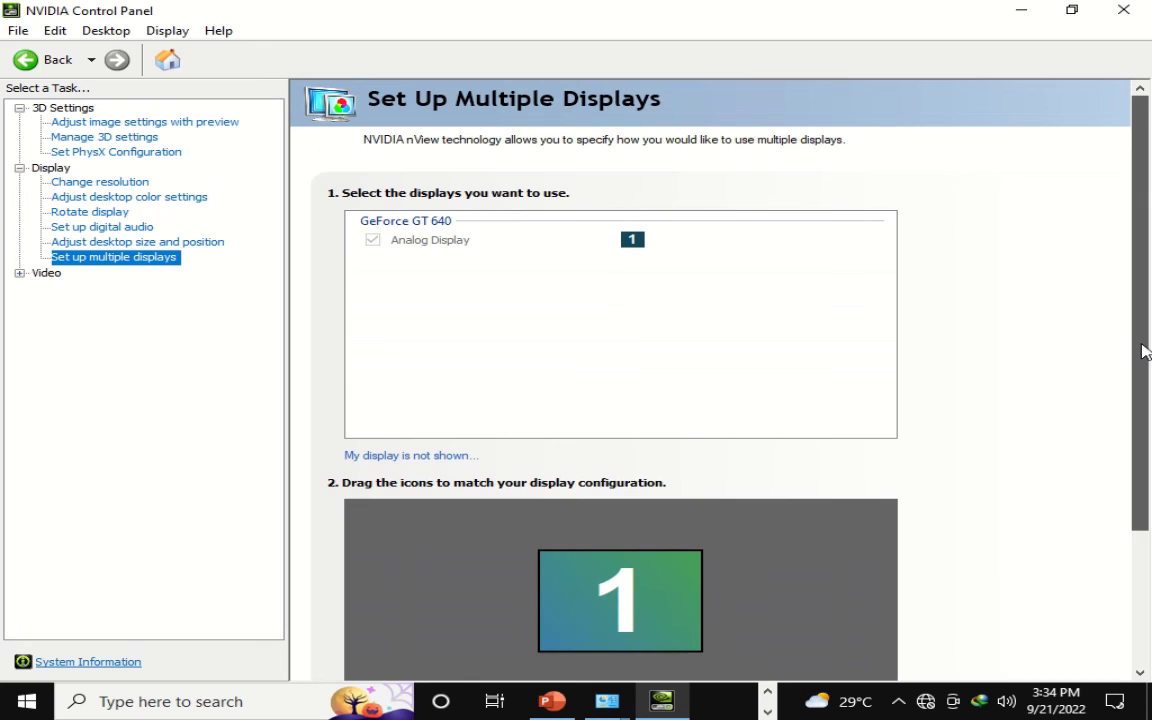
Open the video color settings page, try making color adjustments with the NVIDIA settings, and return to the video player settings.
click(19, 273)
click(58, 288)
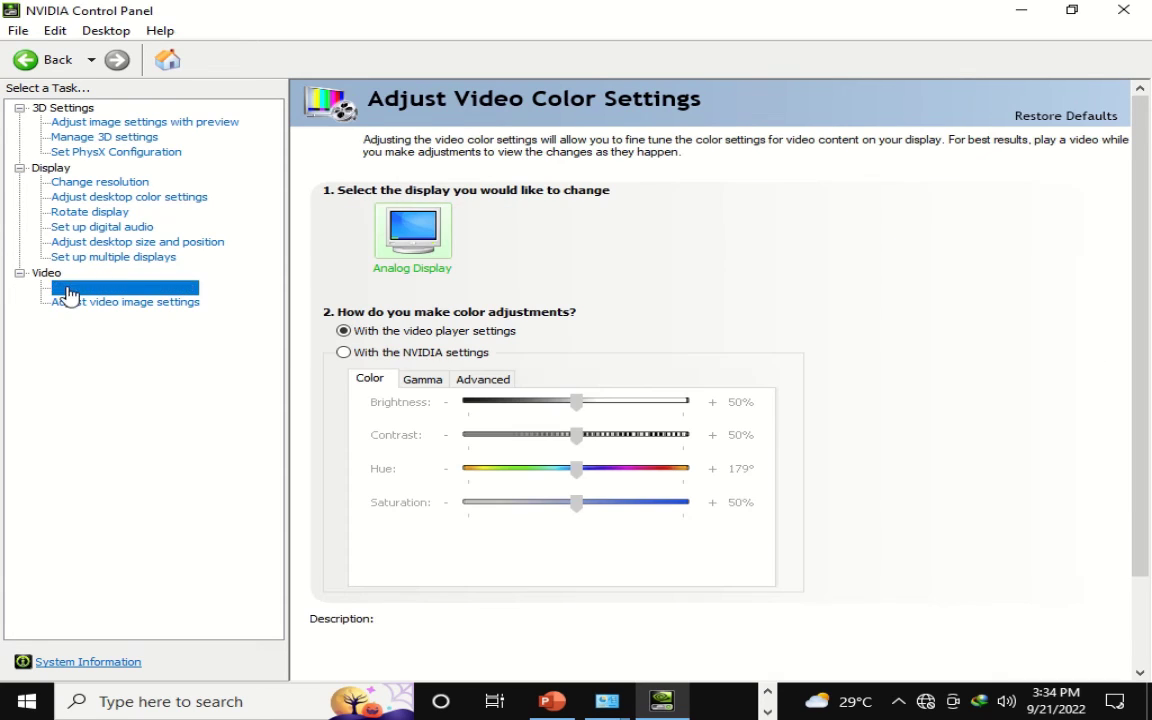
click(344, 353)
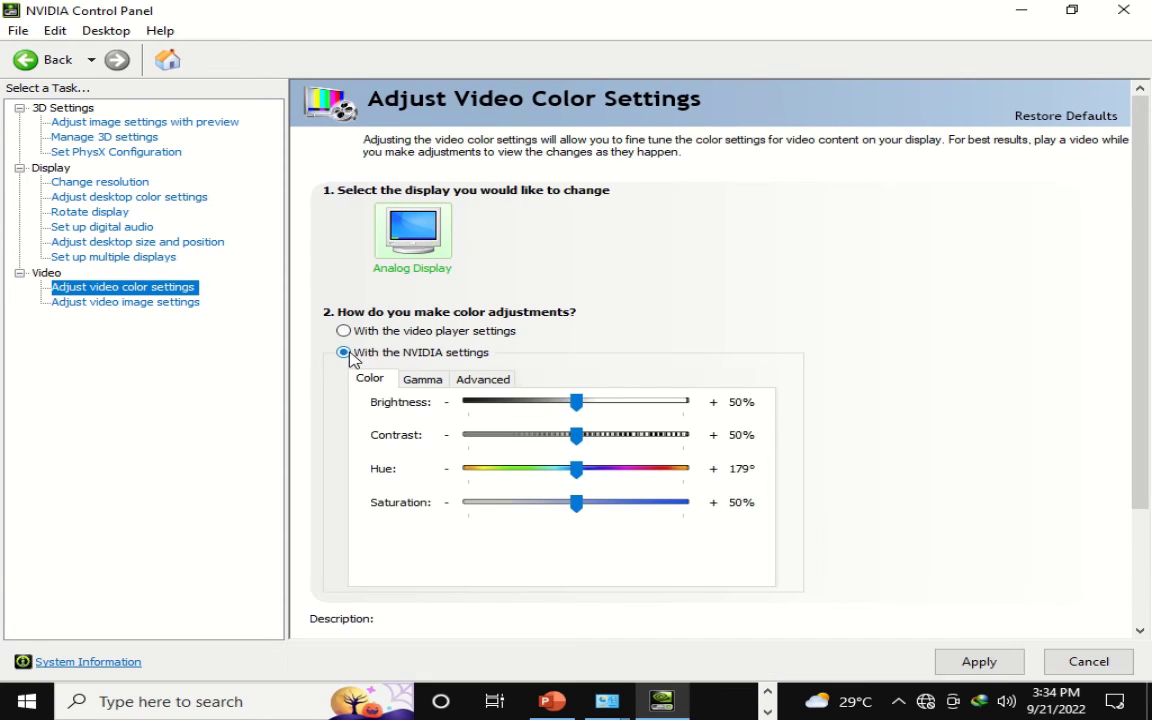
mouse_move(586, 416)
mouse_down()
mouse_move(562, 412)
mouse_move(596, 414)
mouse_move(582, 412)
mouse_up()
click(343, 331)
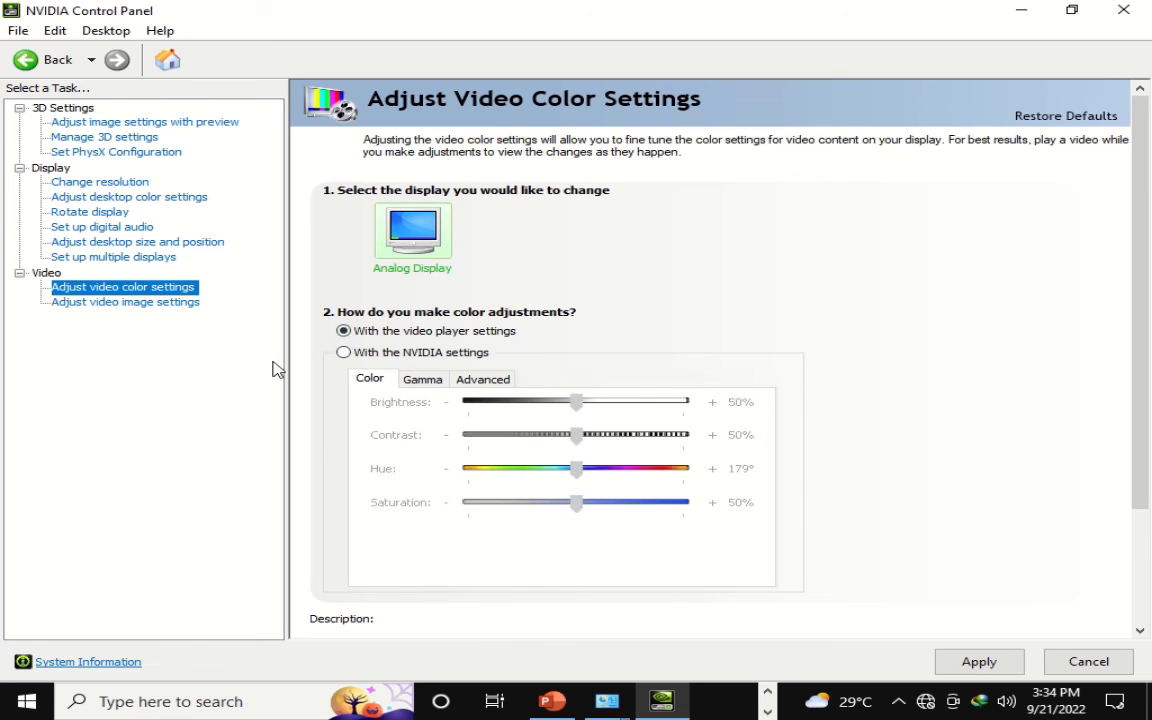
Open the video image settings page, try the NVIDIA setting for edge enhancement, restore the video player setting, and read the description.
click(122, 303)
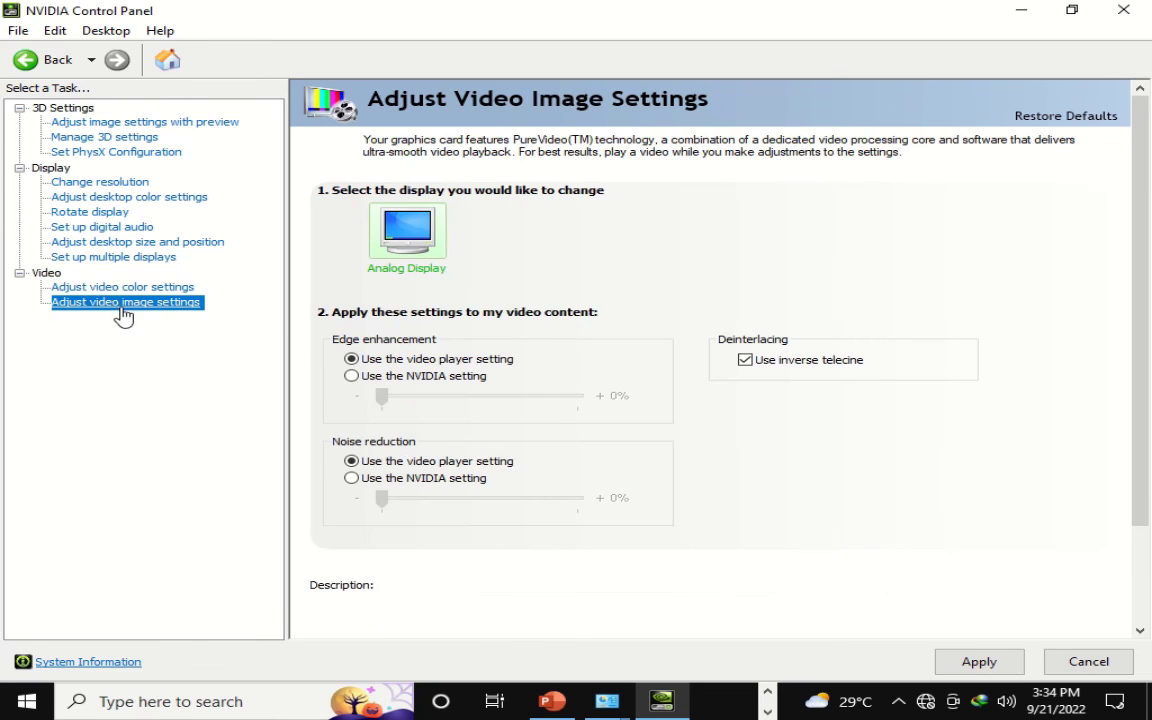
click(351, 377)
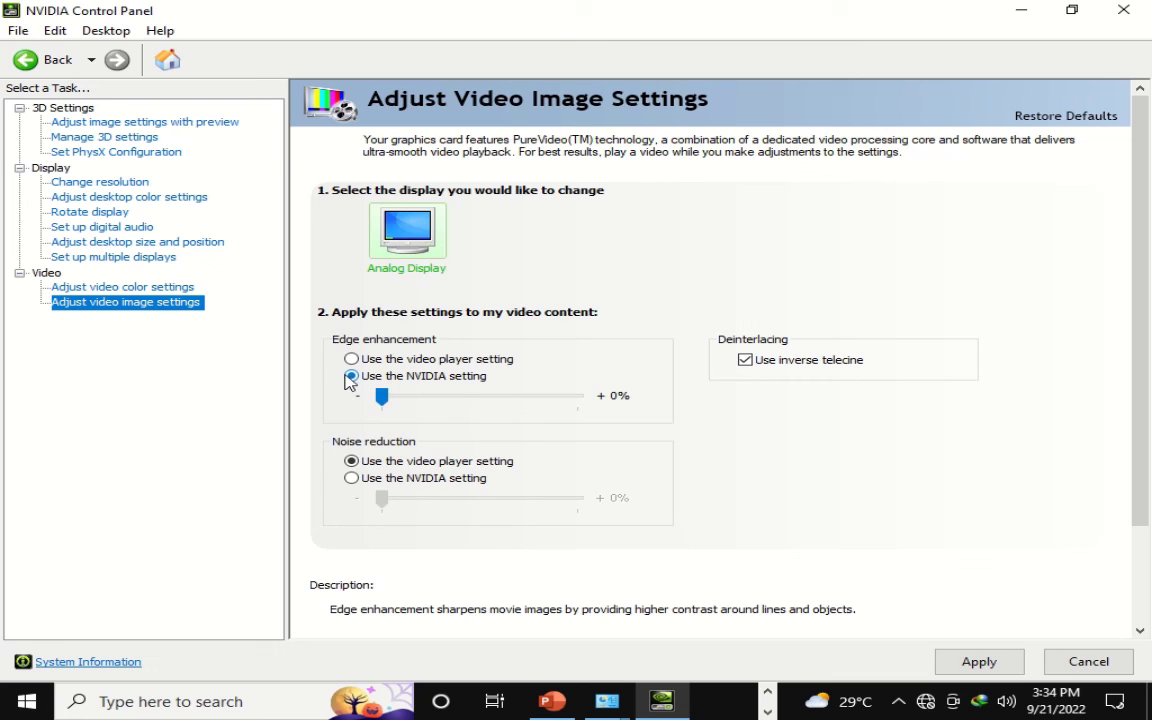
click(351, 359)
scroll(510, 570, down, 1)
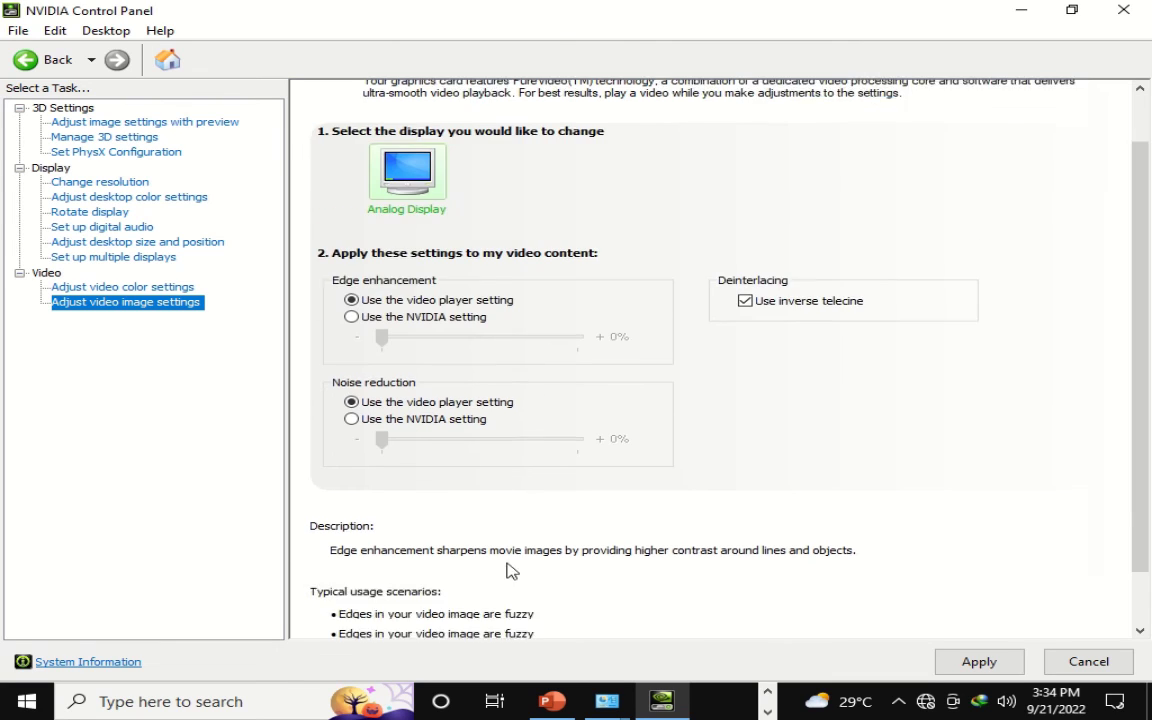
scroll(508, 570, down, 1)
scroll(505, 570, up, 2)
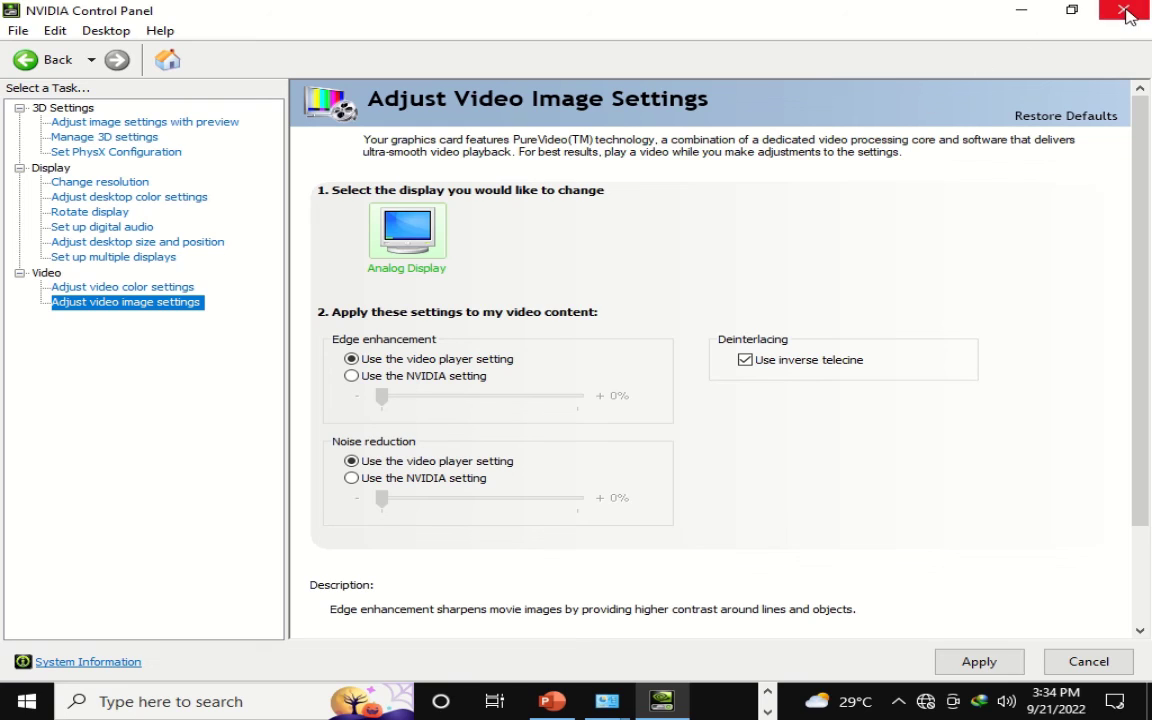
Apply the video image settings, keep the changed desktop configuration, and close the NVIDIA Control Panel.
click(1016, 658)
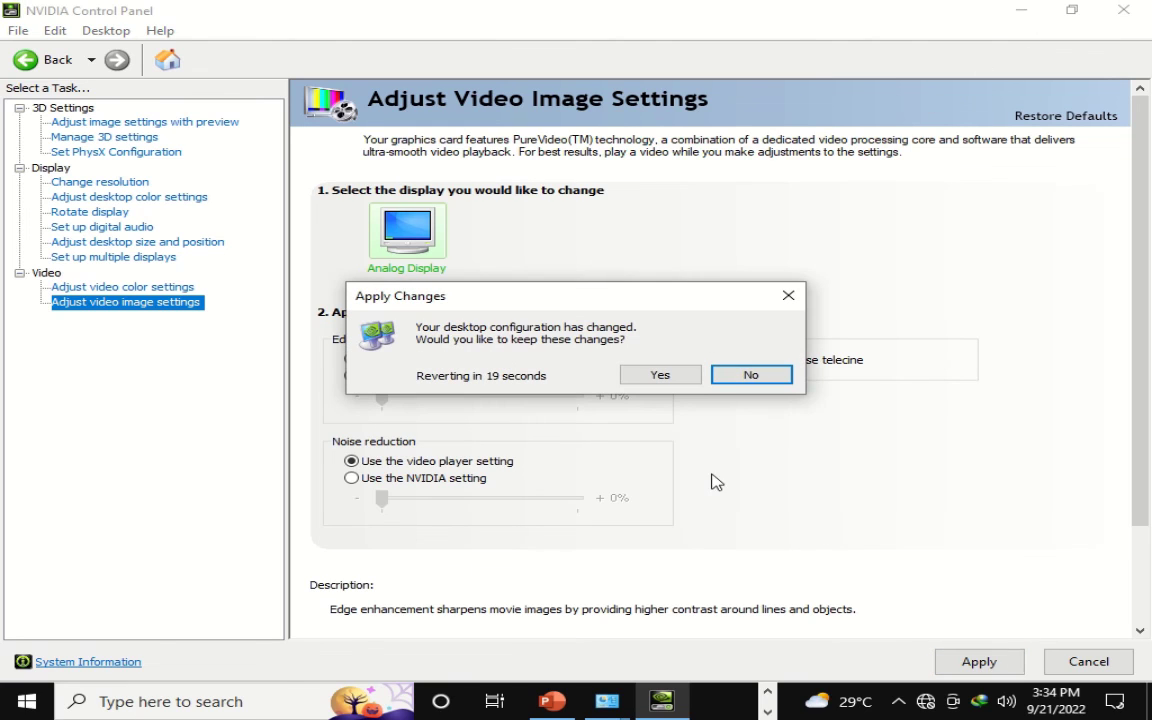
click(692, 381)
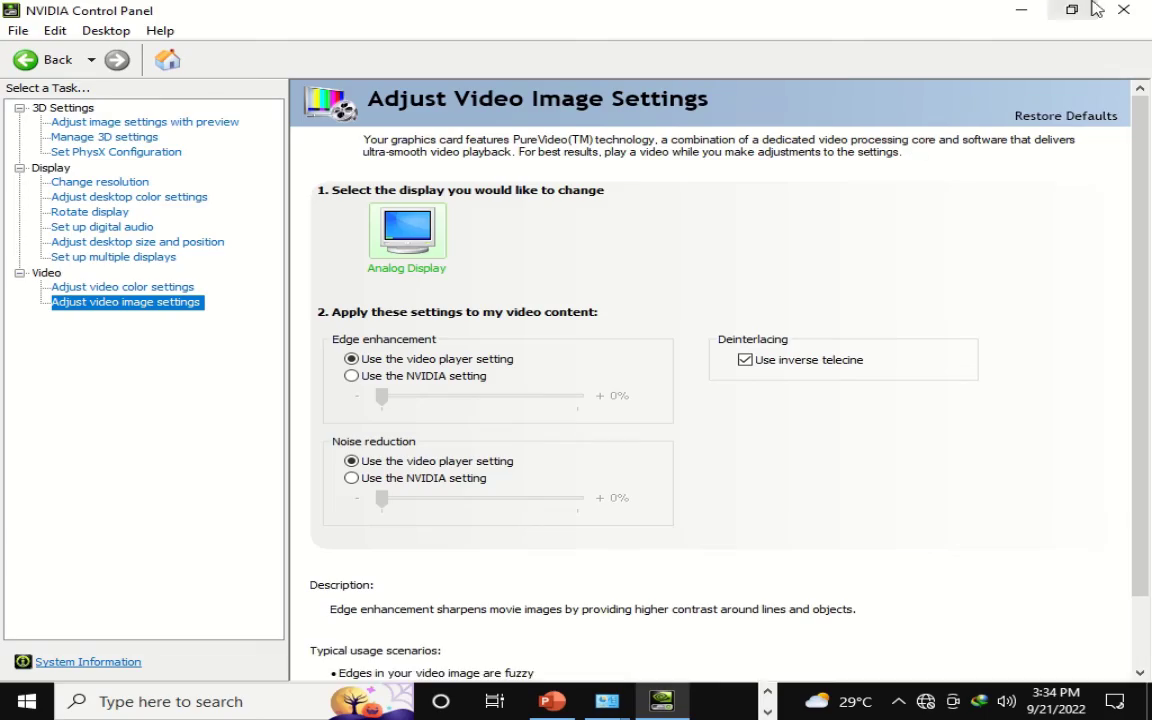
click(1124, 9)
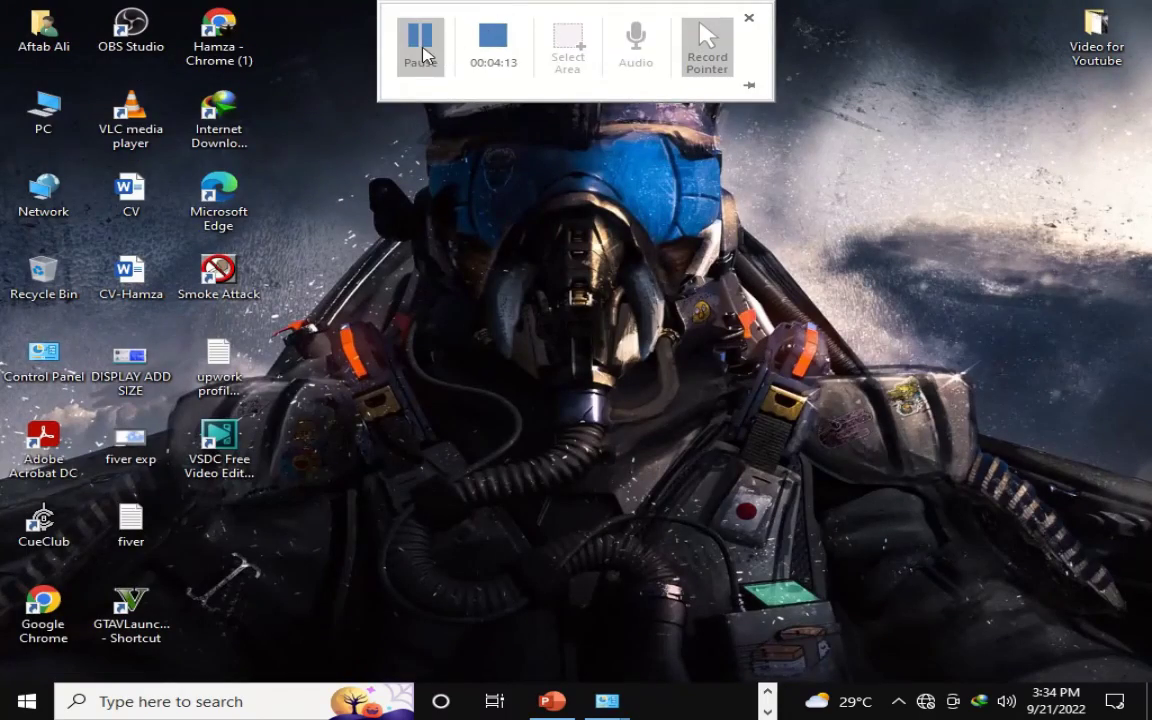